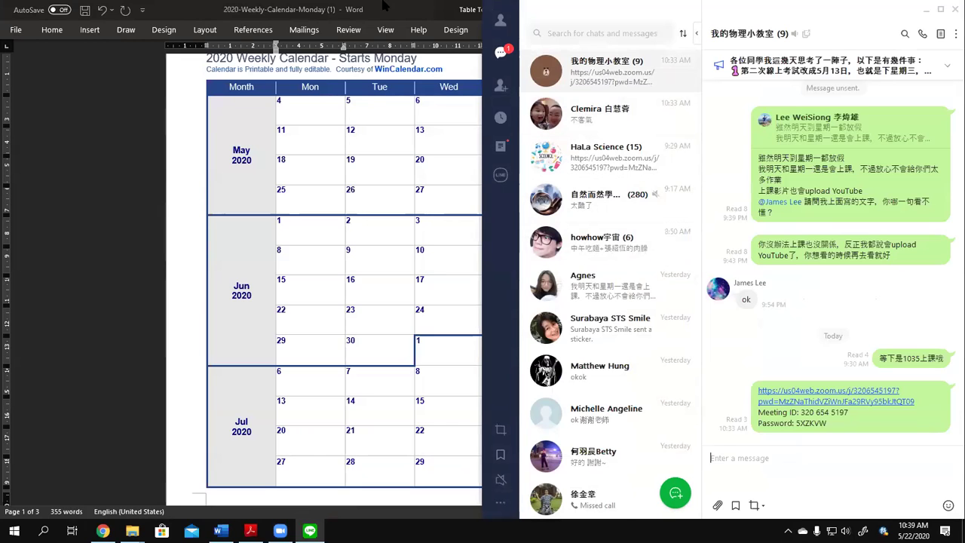
Step: Switch to the Word calendar document and delete the title and subtitle lines above the table
left_click(384, 6)
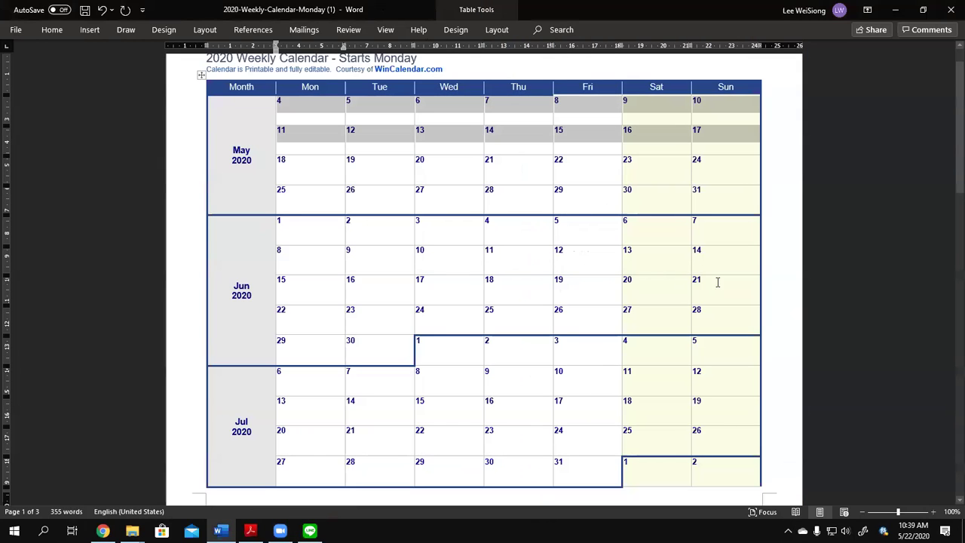
scroll(528, 272, "up", 1)
left_click_drag(173, 101, 167, 115)
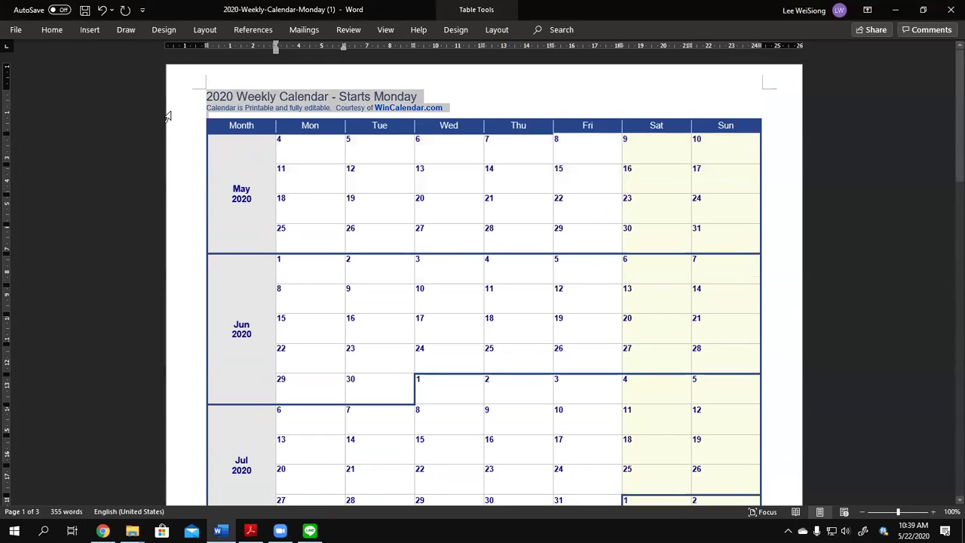
key("Delete")
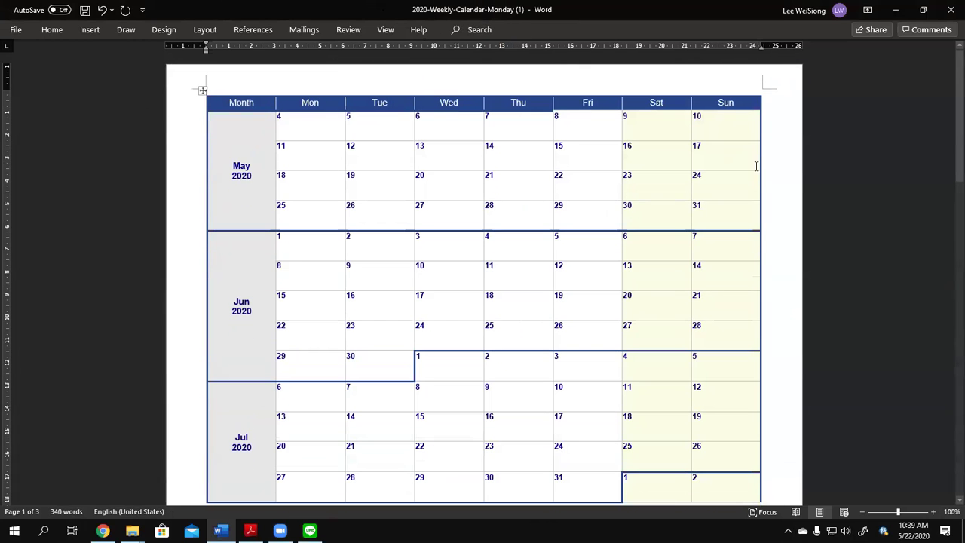
Step: Shade the May 4 to May 17 cells of the calendar medium gray
left_click_drag(505, 144, 704, 162)
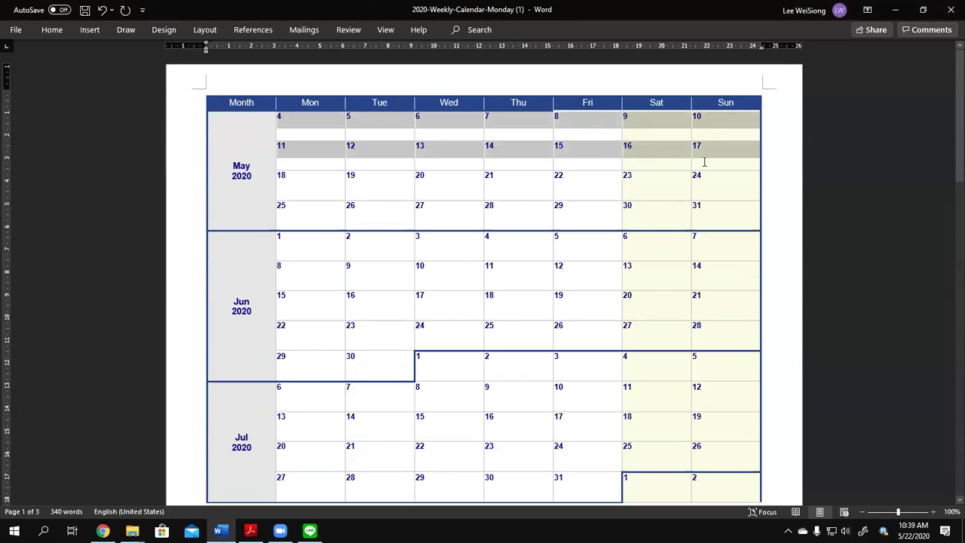
left_click(164, 29)
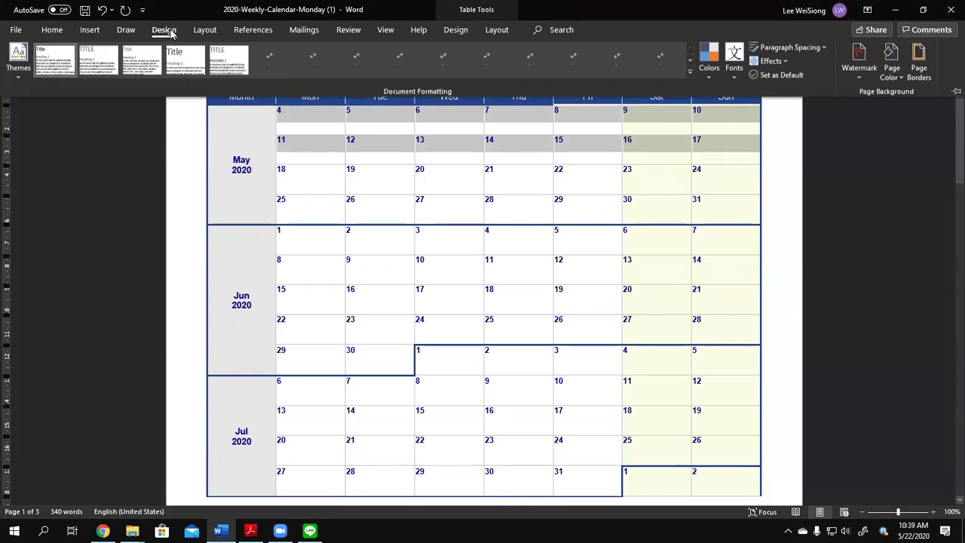
left_click(52, 29)
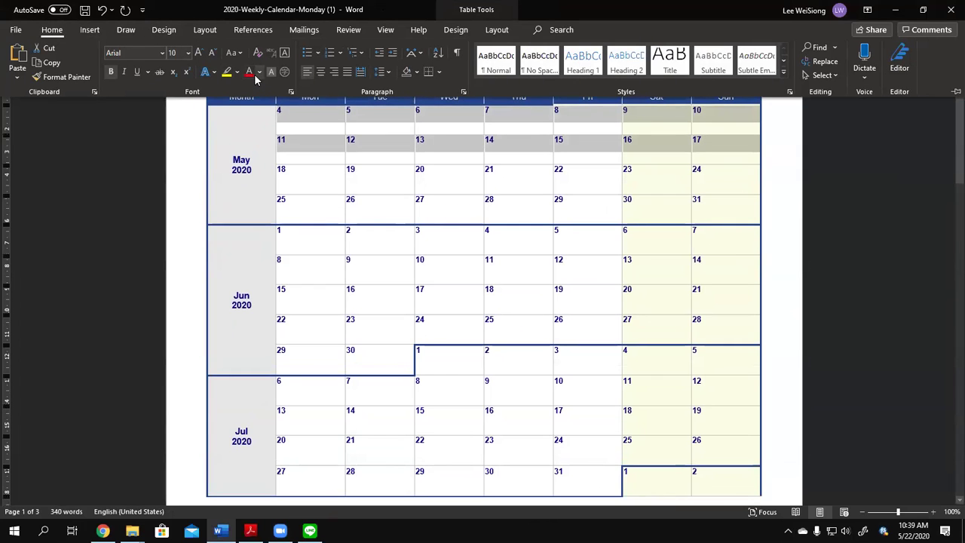
left_click(417, 71)
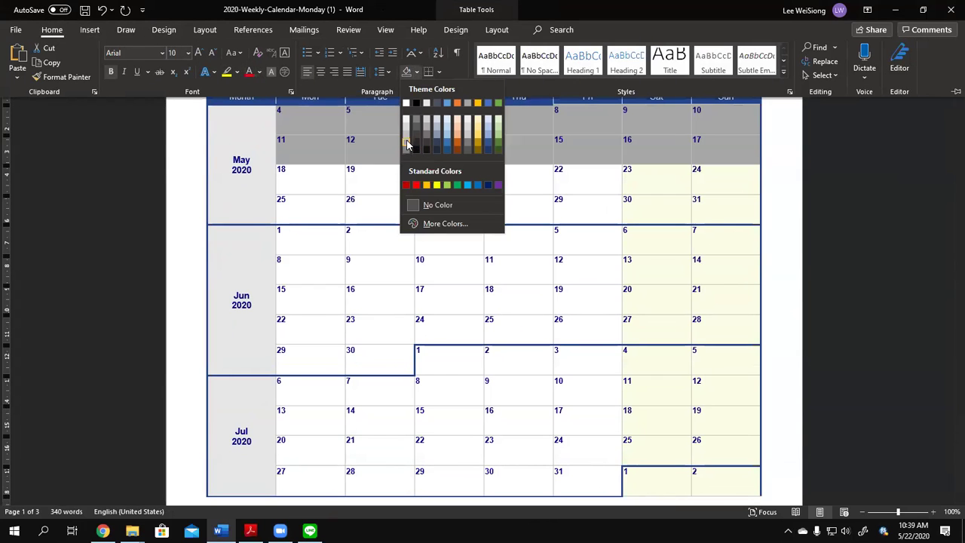
left_click(407, 145)
key("ctrl+F1")
Step: Apply the same gray shading to the May 18 to May 21 cells
left_click_drag(306, 176, 509, 176)
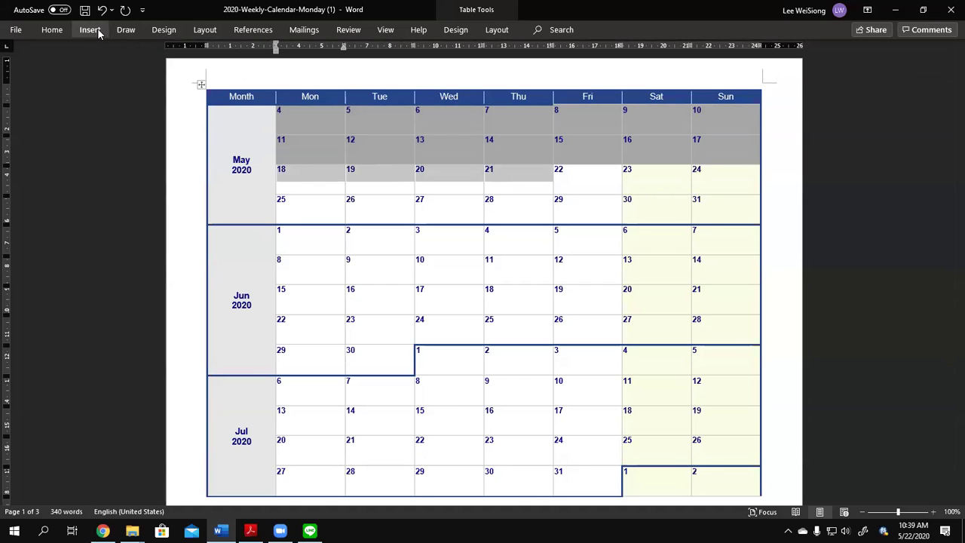
left_click(101, 31)
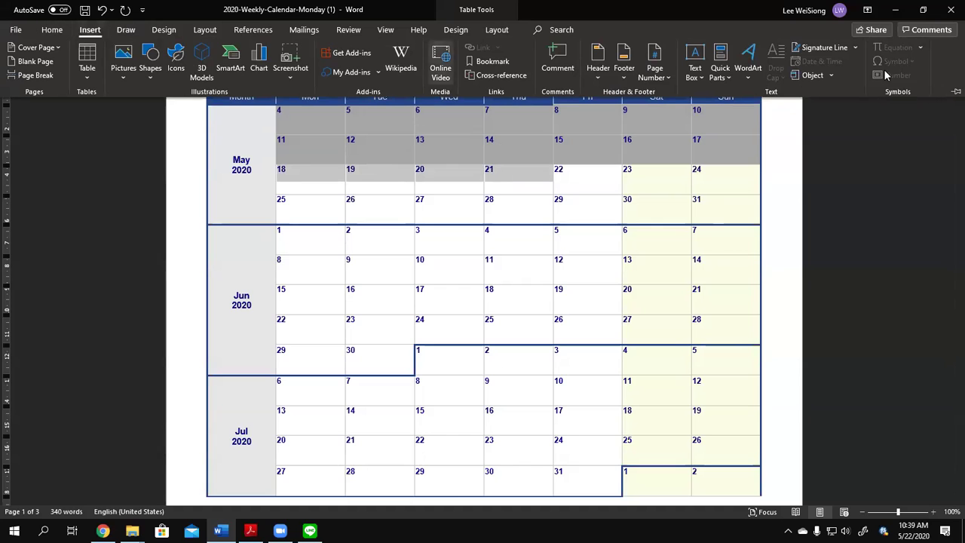
left_click(955, 91)
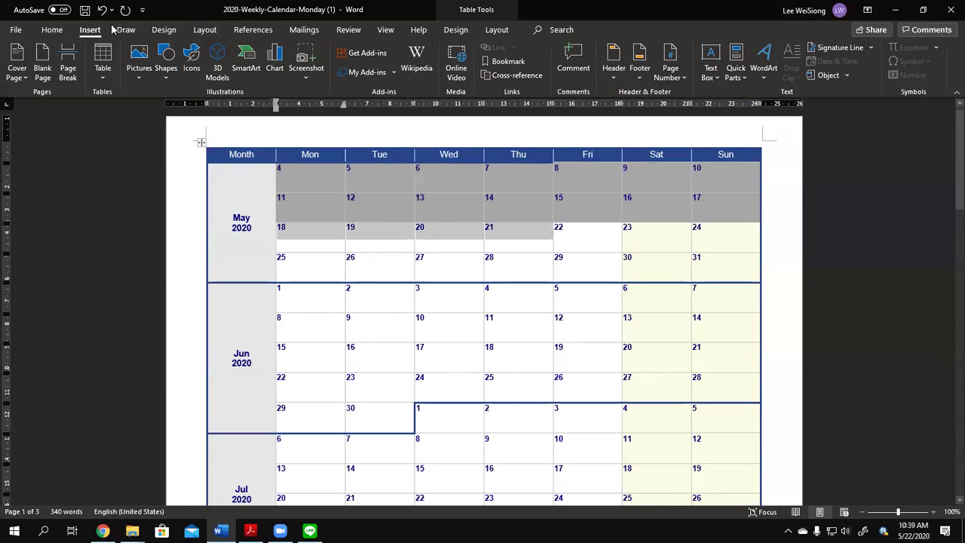
left_click(58, 32)
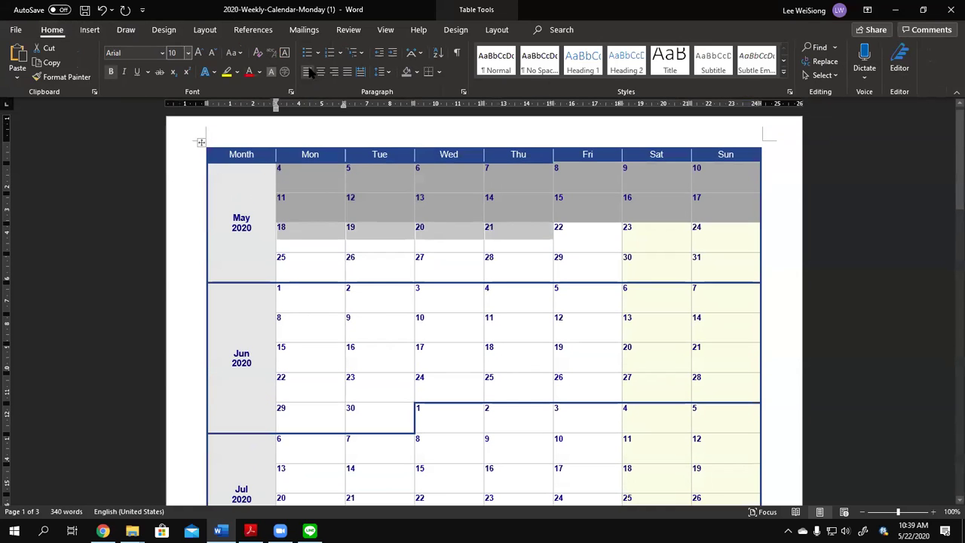
left_click(405, 73)
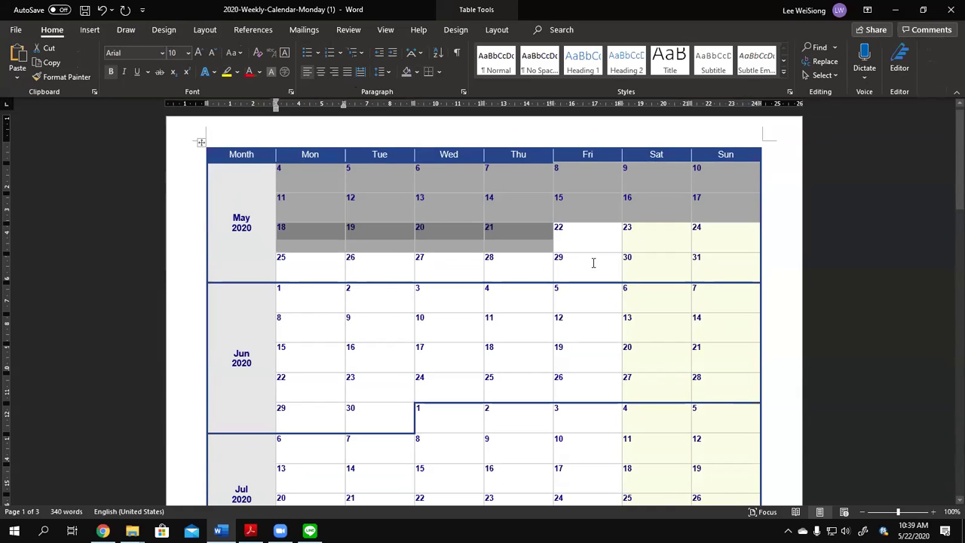
Step: Shade the May 22 cell and the weekday cells May 25 to May 29 with the green theme color
left_click(576, 247)
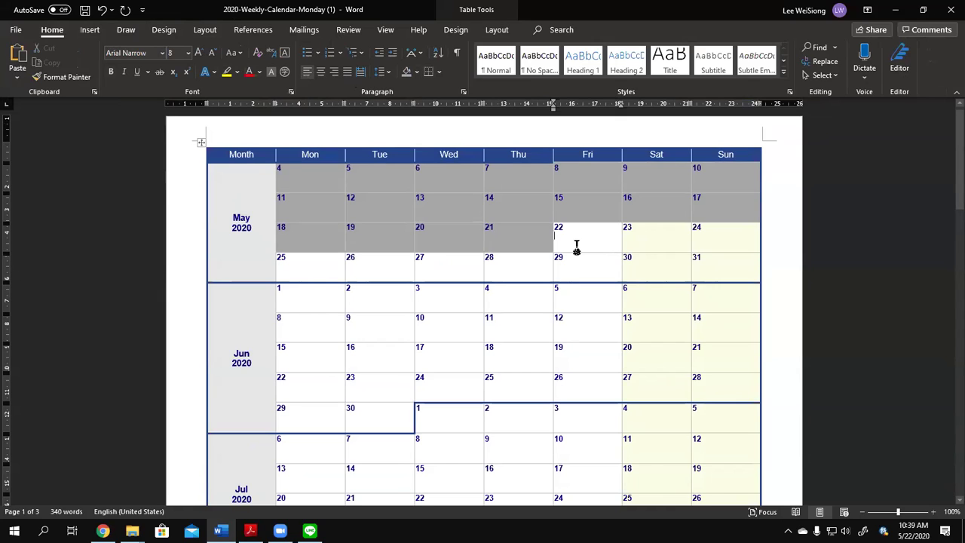
type("1")
key("BackSpace")
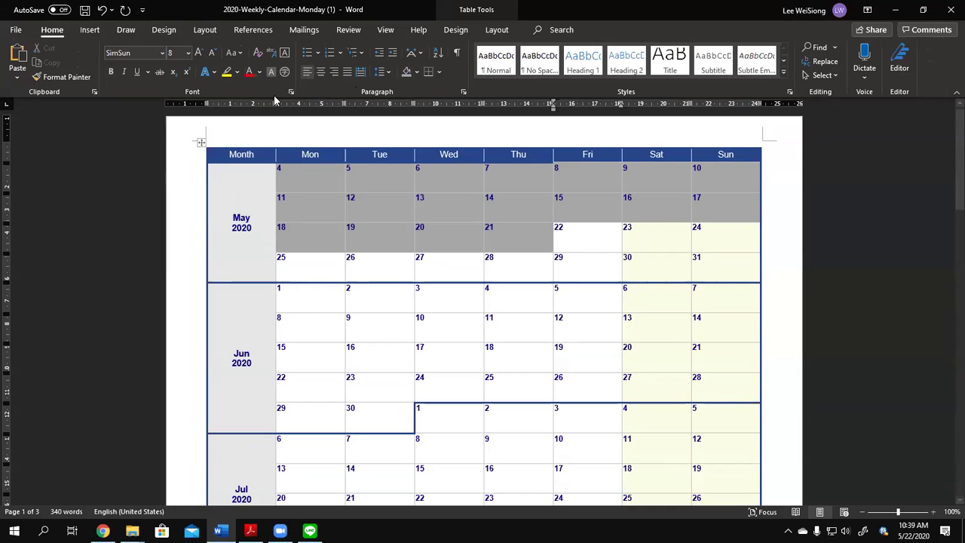
left_click(416, 71)
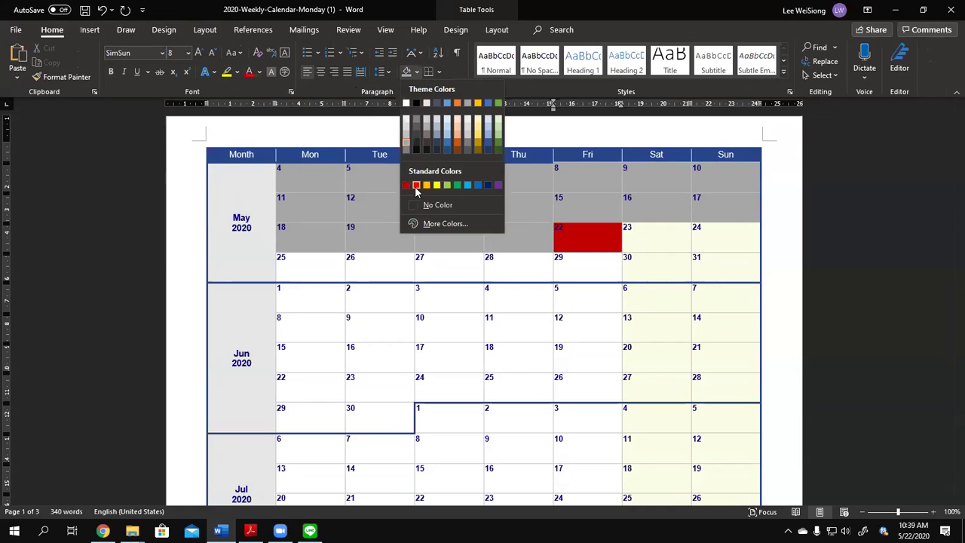
left_click(498, 103)
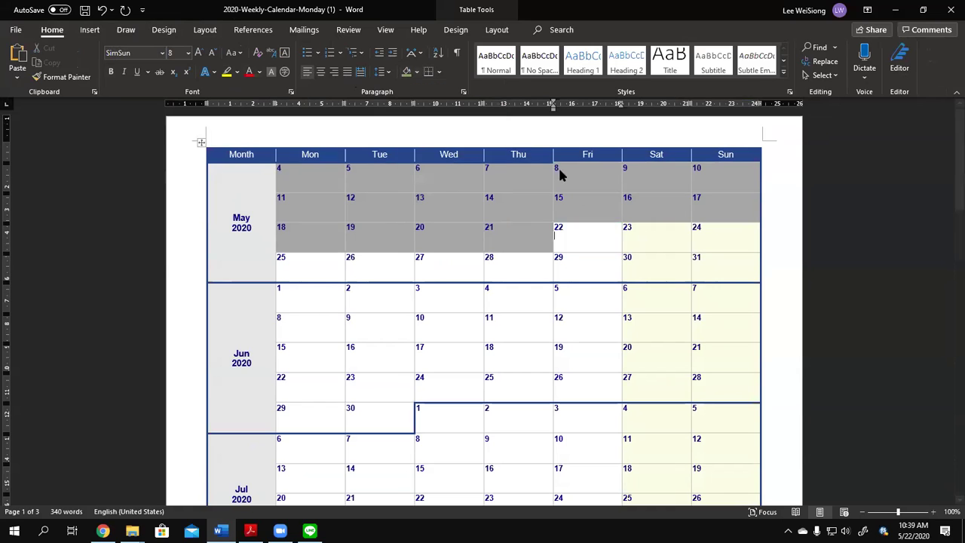
left_click_drag(321, 269, 561, 269)
left_click(407, 72)
Step: Apply the same green shading to all Monday to Friday cells from June 1 through July 24
scroll(383, 304, "down", 1)
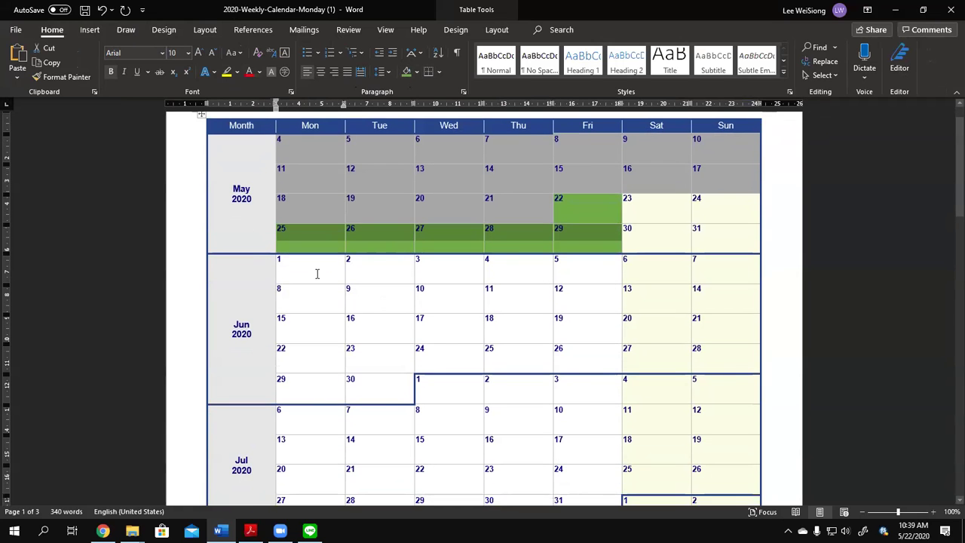
mouse_move(329, 276)
left_mouse_down()
mouse_move(529, 369)
mouse_move(547, 475)
mouse_move(534, 293)
mouse_move(564, 271)
mouse_move(574, 276)
mouse_move(570, 259)
left_mouse_up()
left_click(406, 72)
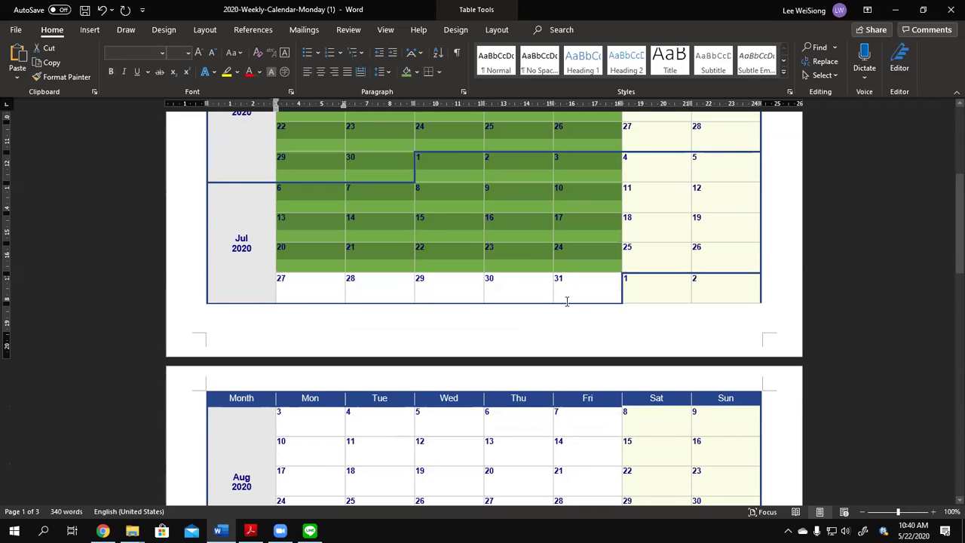
scroll(566, 302, "up", 2)
Step: Enter 結業式 under the date in the July 24 cell
left_click(578, 324)
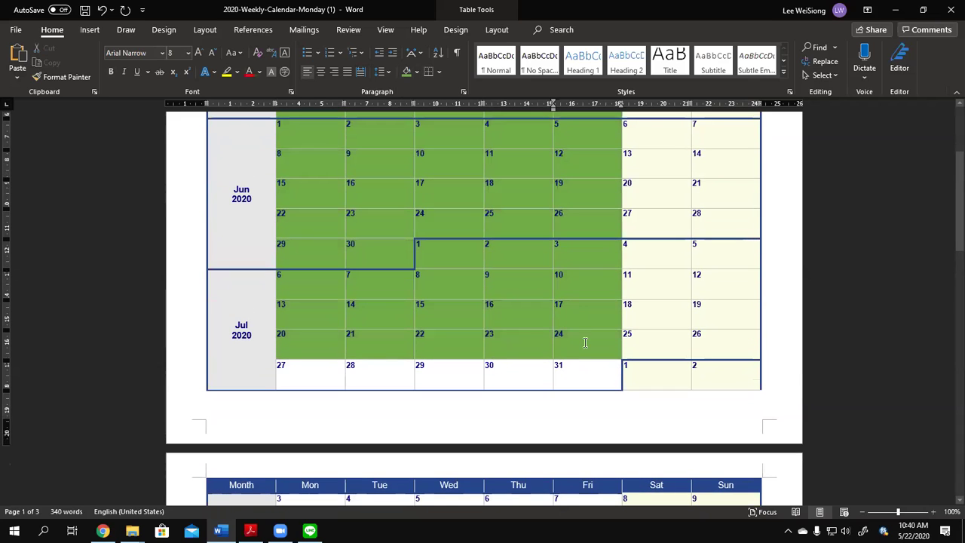
scroll(585, 341, "up", 2)
scroll(586, 345, "up", 1)
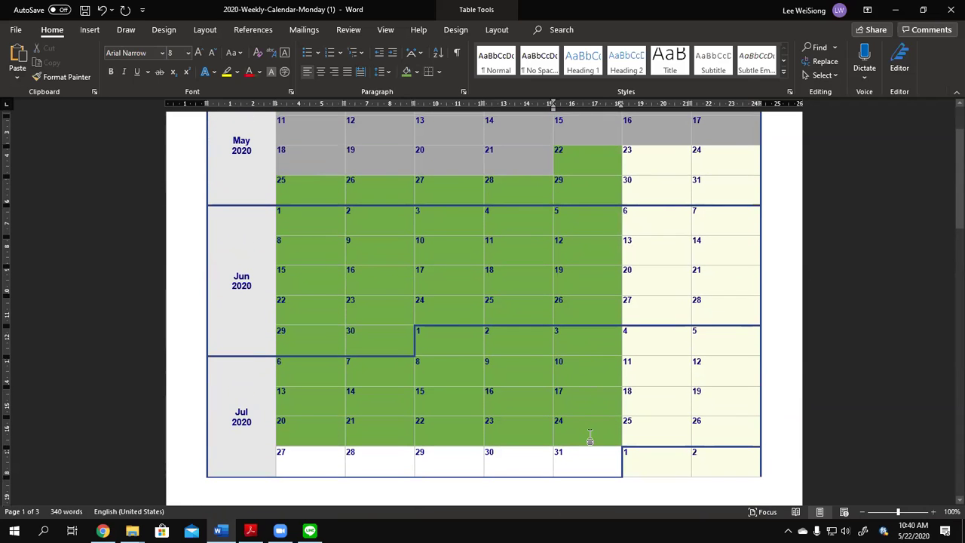
key("super+space")
key("super+space")
type("jieyeshi")
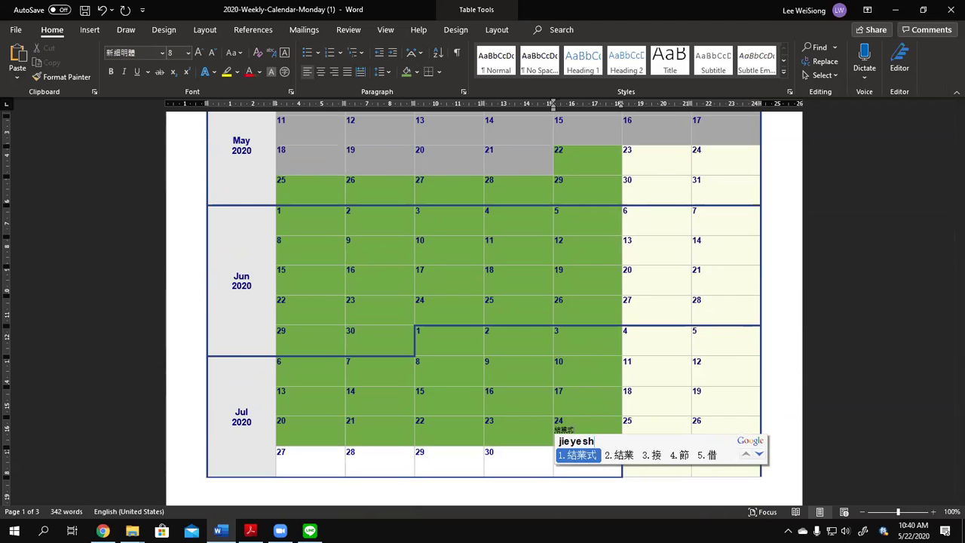
key("space")
Step: Enter "Final Exam" under the date in the July 16 cell with the calendar enlarged to 130%
scroll(590, 437, "up", 3)
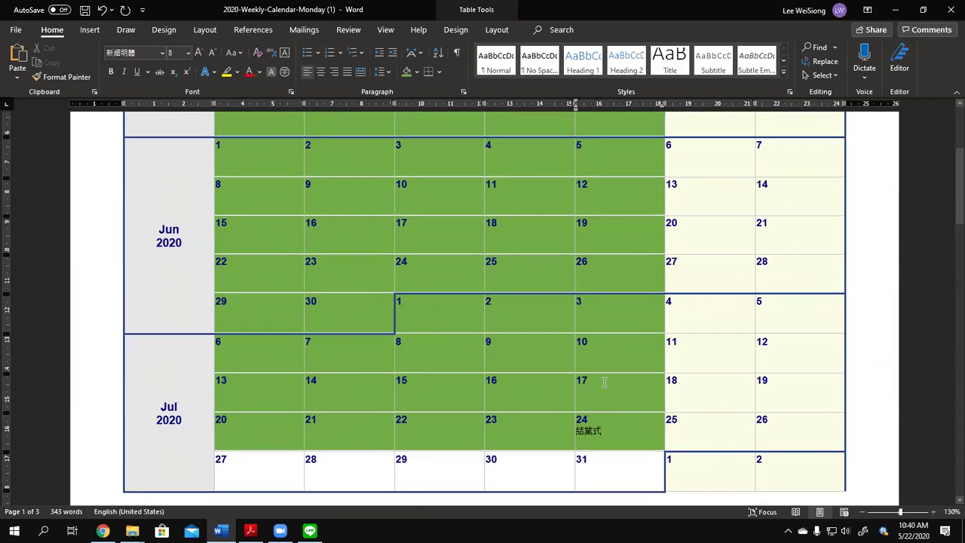
left_click(603, 395)
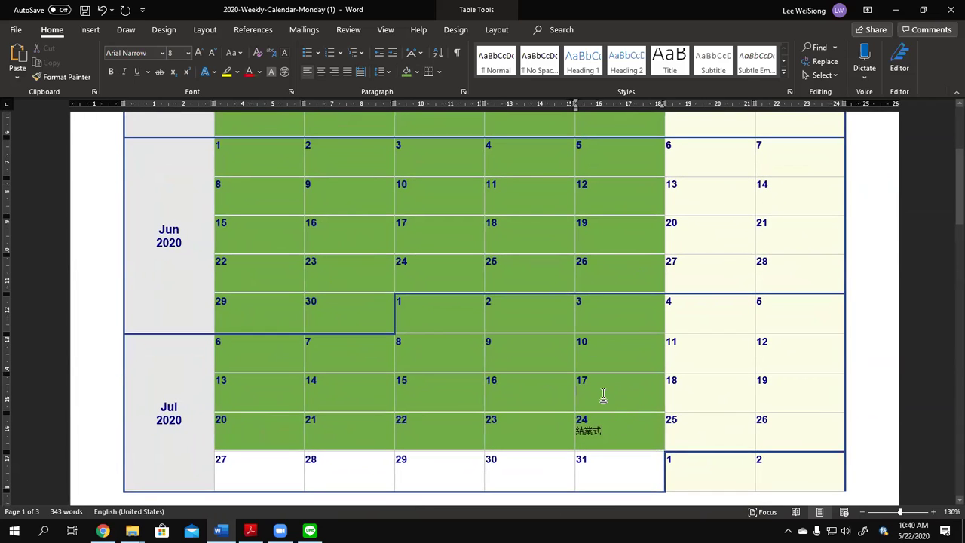
left_click(536, 399)
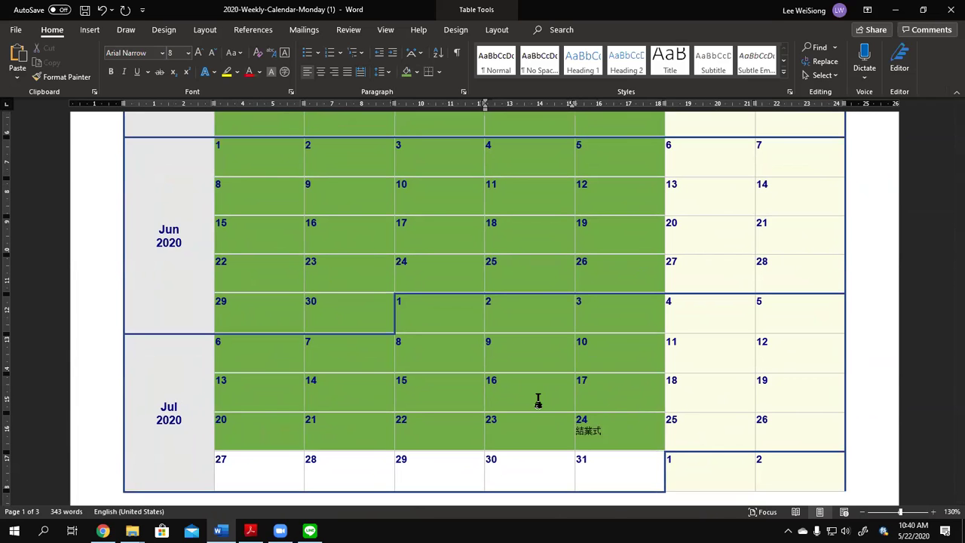
type("Final")
type("alk")
key("BackSpace")
type("exam")
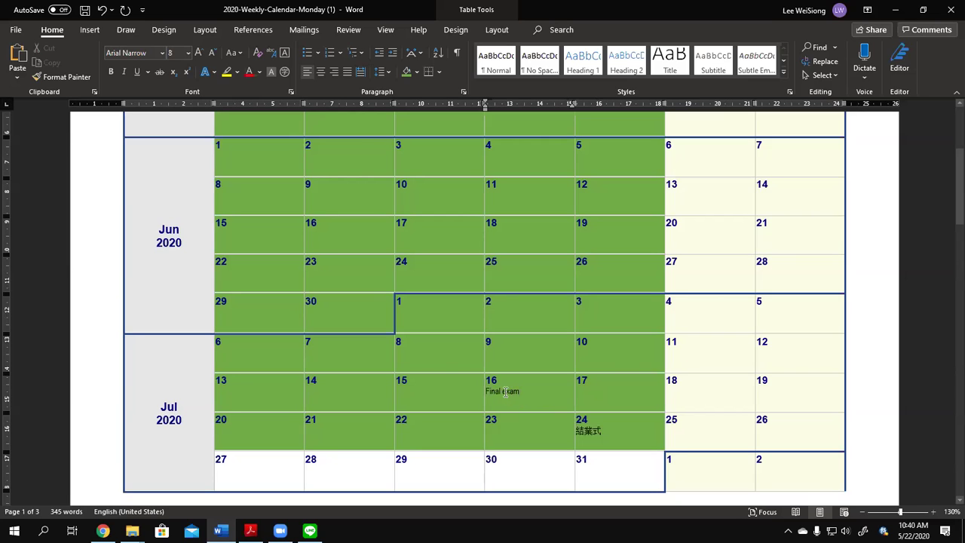
key("BackSpace")
type("EW")
key("BackSpace")
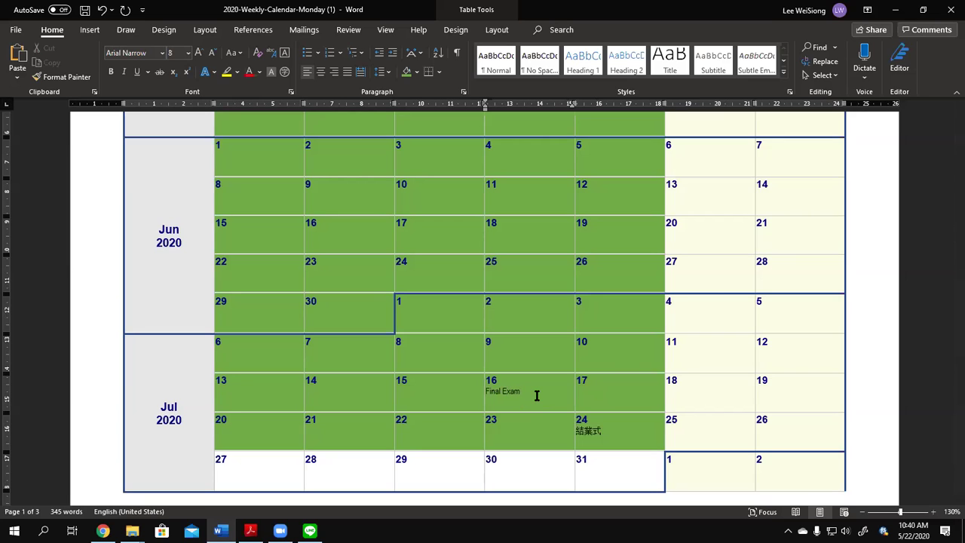
Step: Copy the "Final Exam" text from July 16 into the July 17 cell
left_click_drag(535, 394, 486, 392)
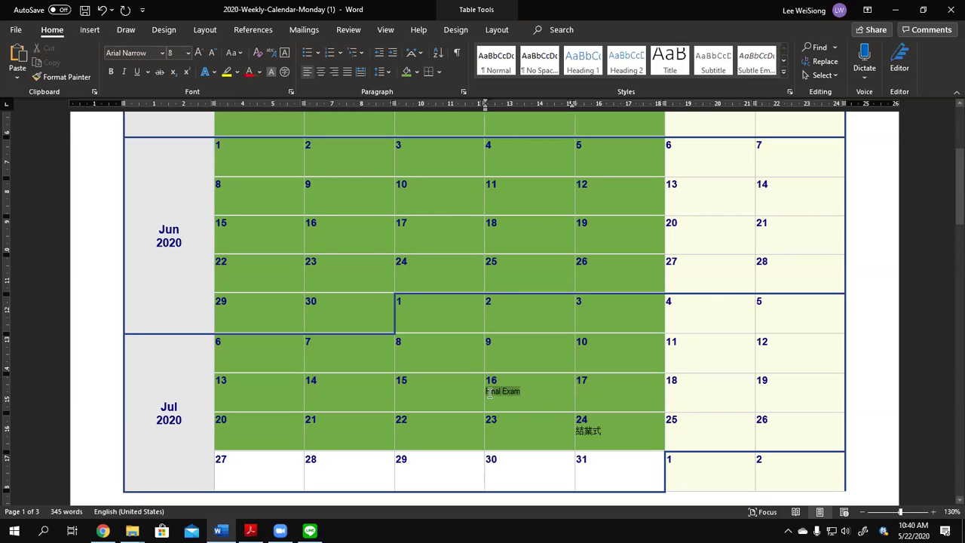
key("ctrl+c")
left_click(601, 405)
key("ctrl+v")
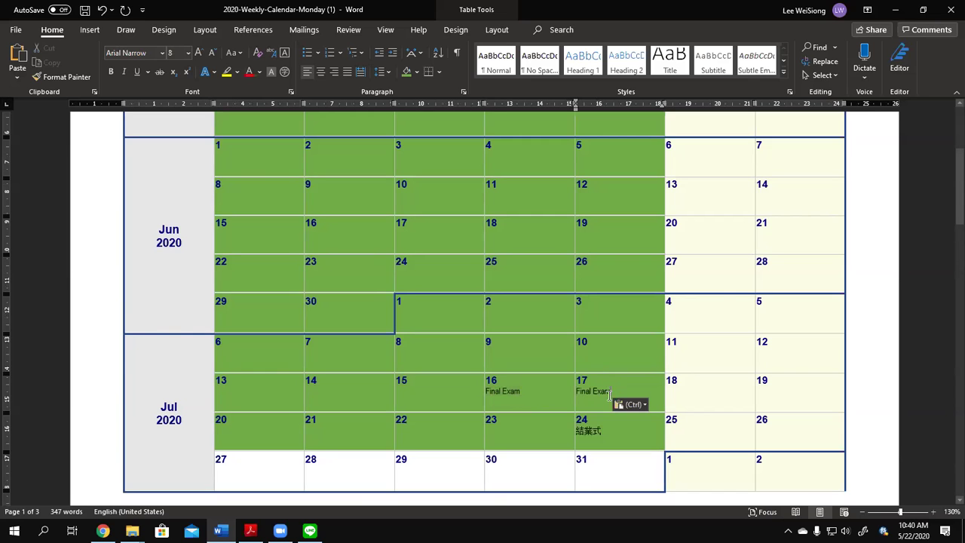
Step: Examine the green school days from May 22 through the final exam dates, highlighting the June and early July weeks
scroll(609, 398, "up", 2)
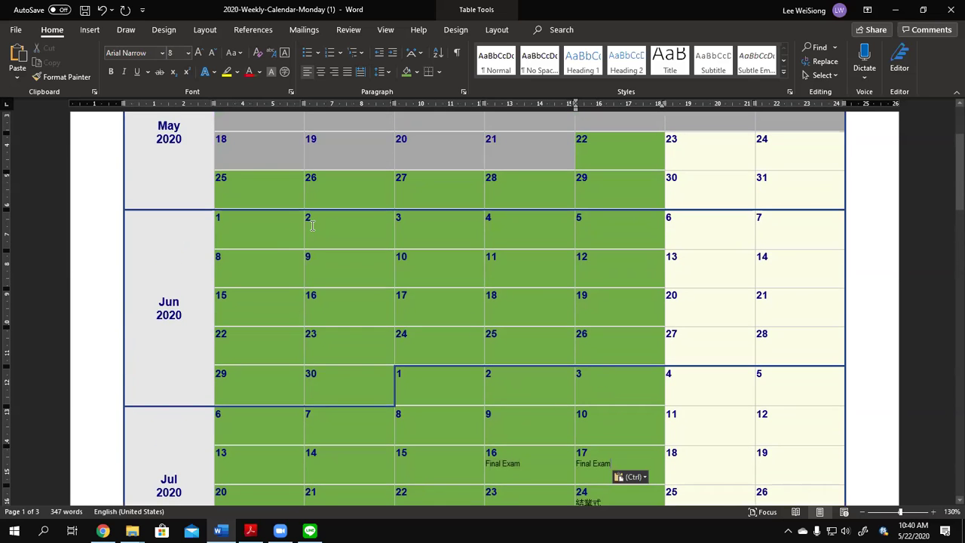
left_click_drag(598, 162, 603, 174)
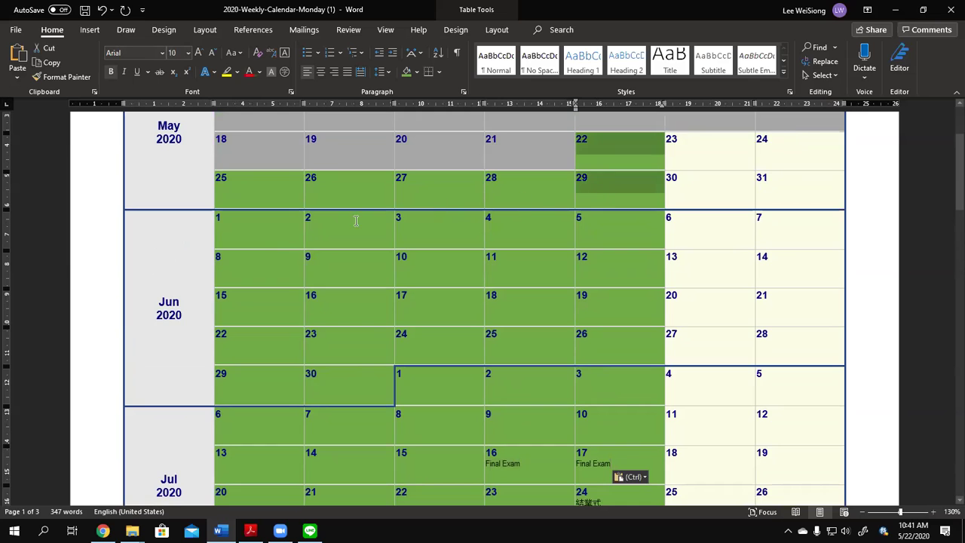
left_click(432, 209)
scroll(354, 223, "down", 1)
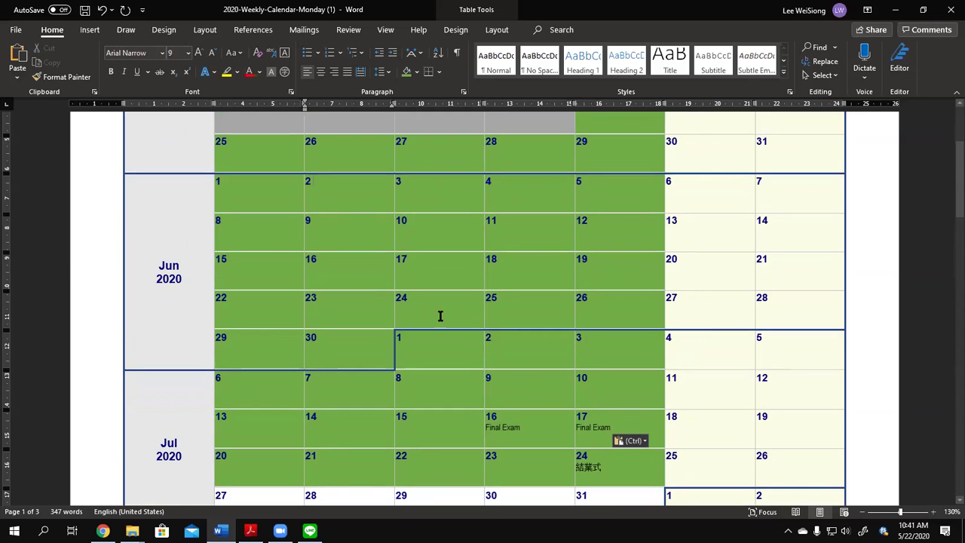
left_click_drag(263, 194, 304, 214)
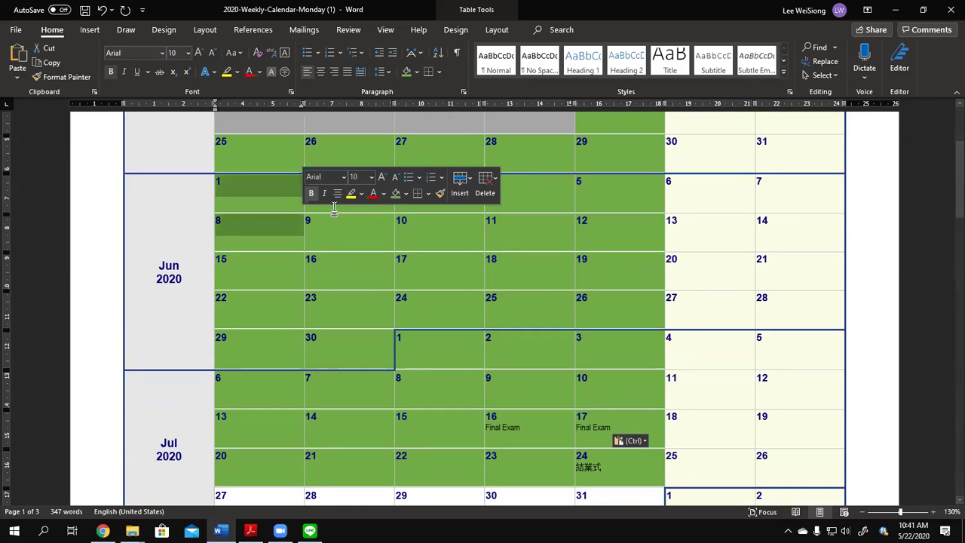
left_click(329, 208)
left_click_drag(332, 198, 536, 366)
scroll(536, 367, "down", 1)
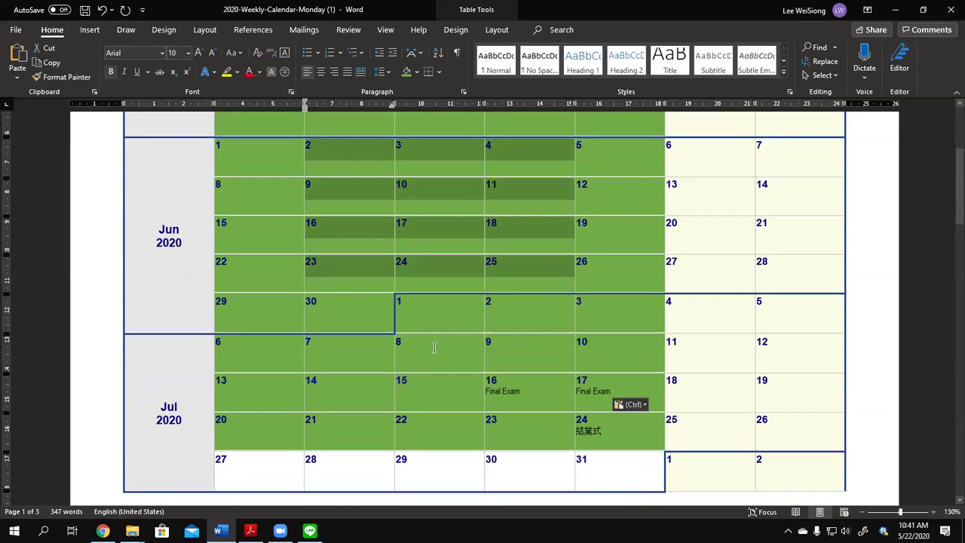
left_click_drag(413, 329, 580, 394)
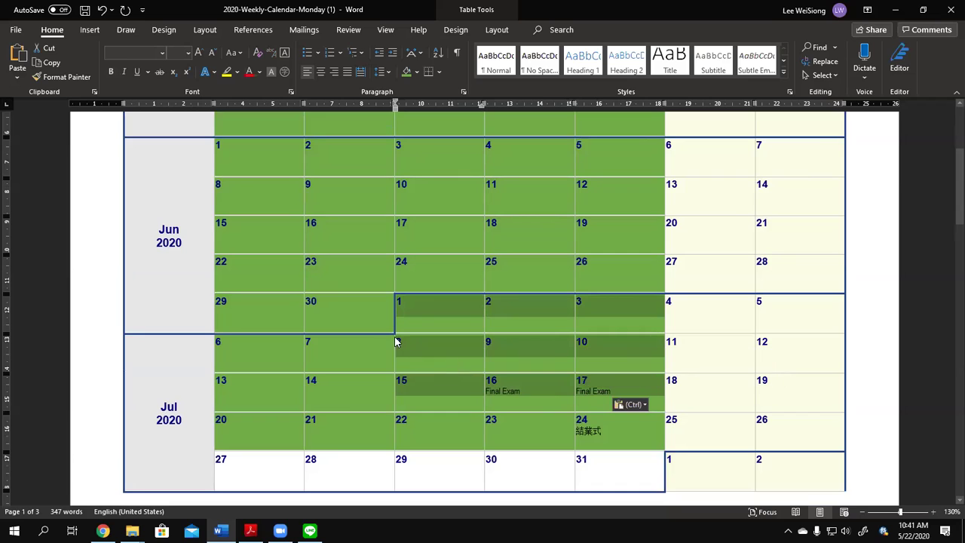
left_click(527, 390)
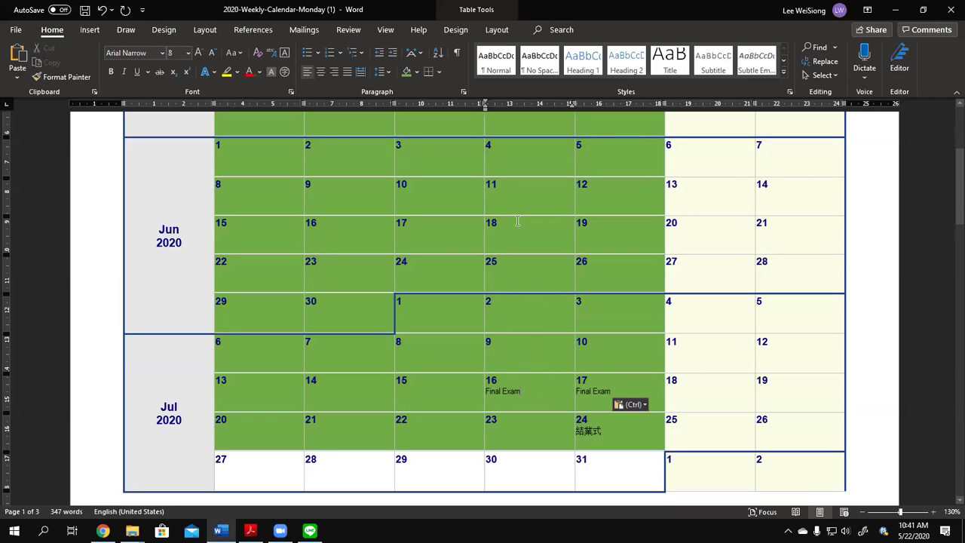
Step: Examine the June 15–26 school weeks and the surrounding days to choose the mid-term exam dates
left_click_drag(355, 238, 405, 238)
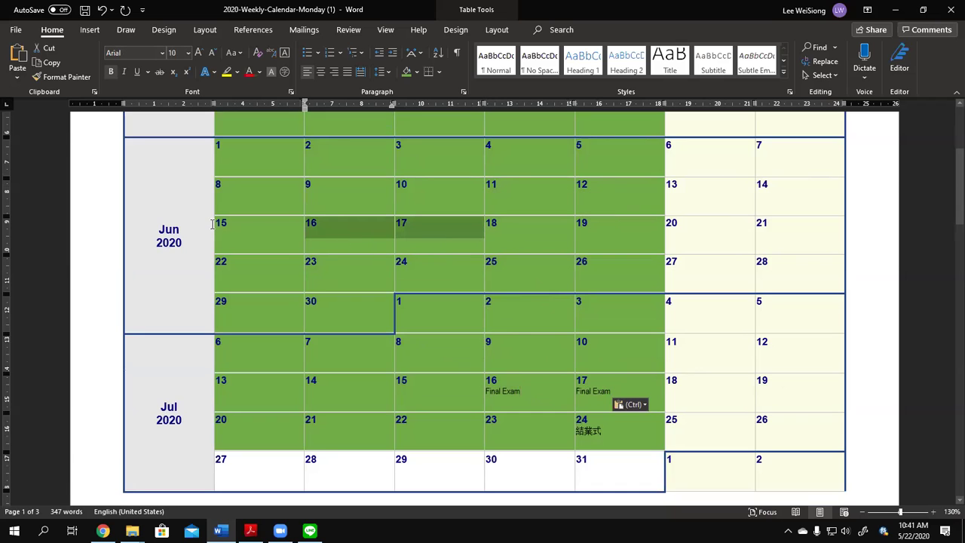
left_click_drag(251, 232, 542, 240)
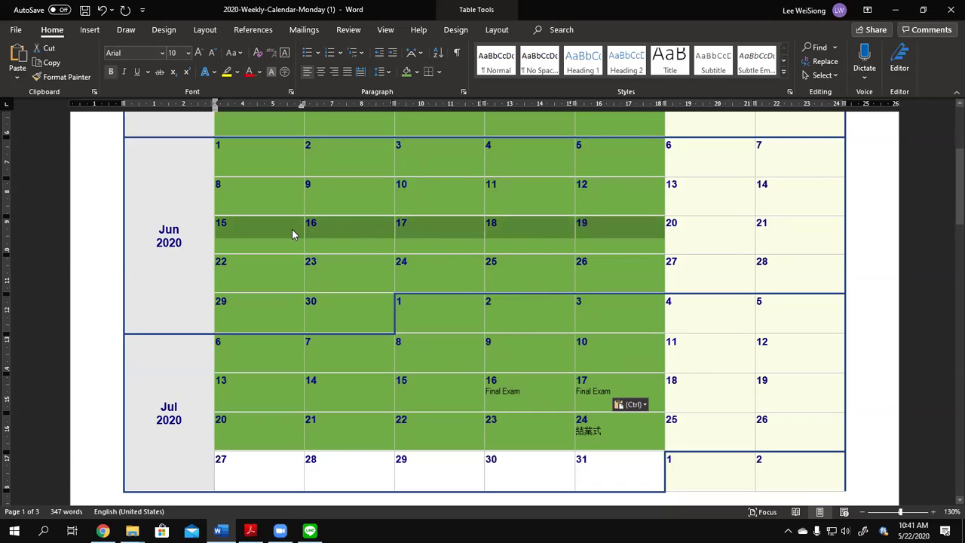
left_click_drag(258, 277, 589, 280)
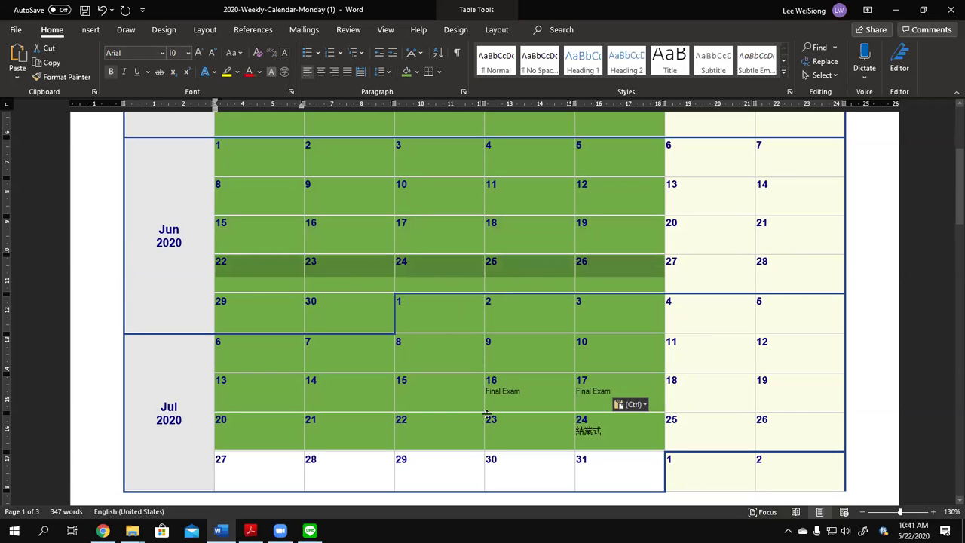
left_click_drag(249, 228, 587, 230)
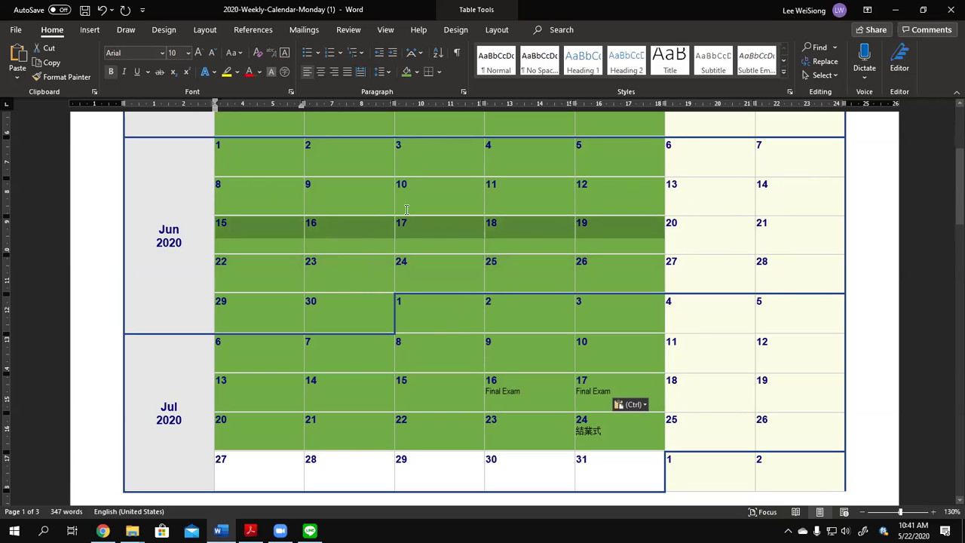
left_click(361, 162)
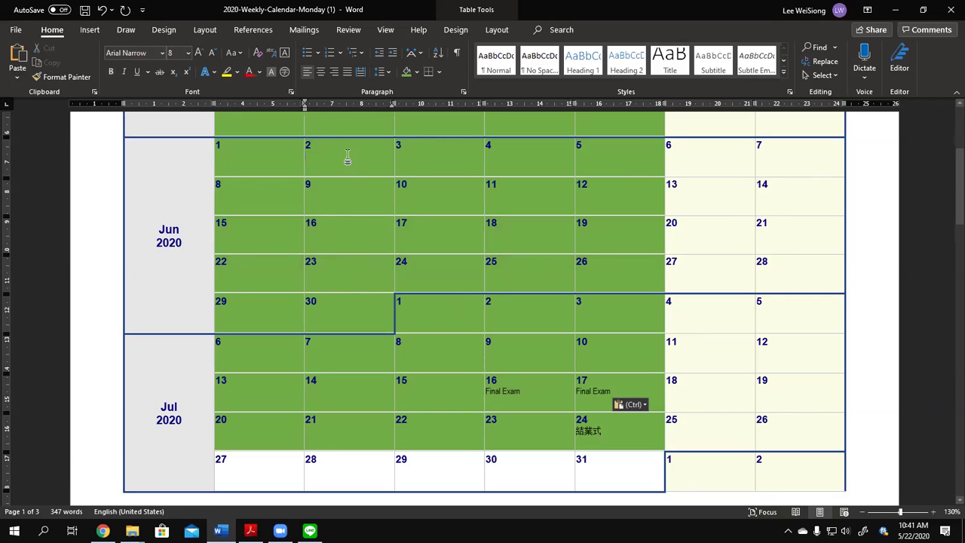
left_click_drag(278, 241, 613, 235)
left_click(611, 243)
left_click(499, 236)
left_click(589, 230)
left_click(517, 209)
left_click(631, 197)
left_click(519, 231)
left_click(538, 351)
Step: Enter "Mid Term exam" under the date in the June 16 cell and copy it into the June 17 cell
left_click(346, 243)
type("Mid")
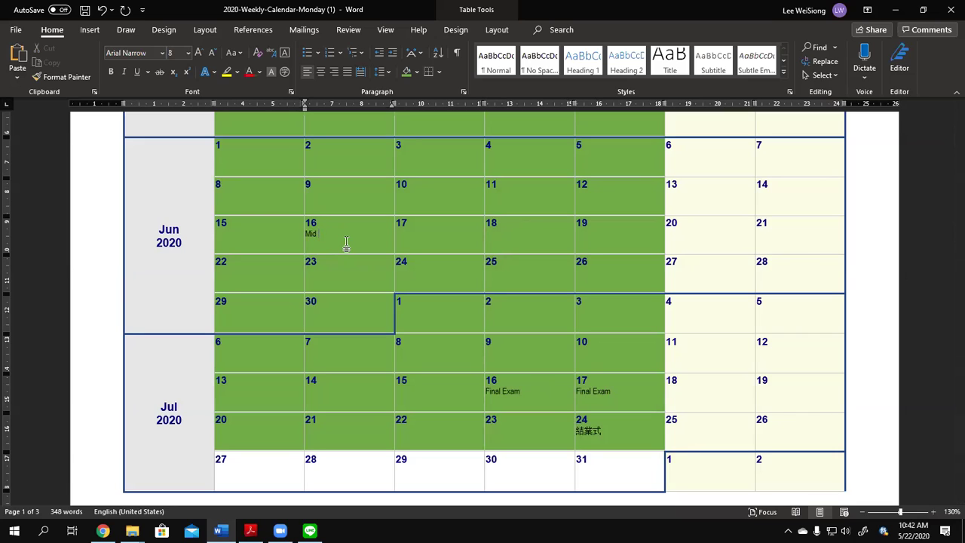
type(" Term exam")
key("shift+Up")
key("Right")
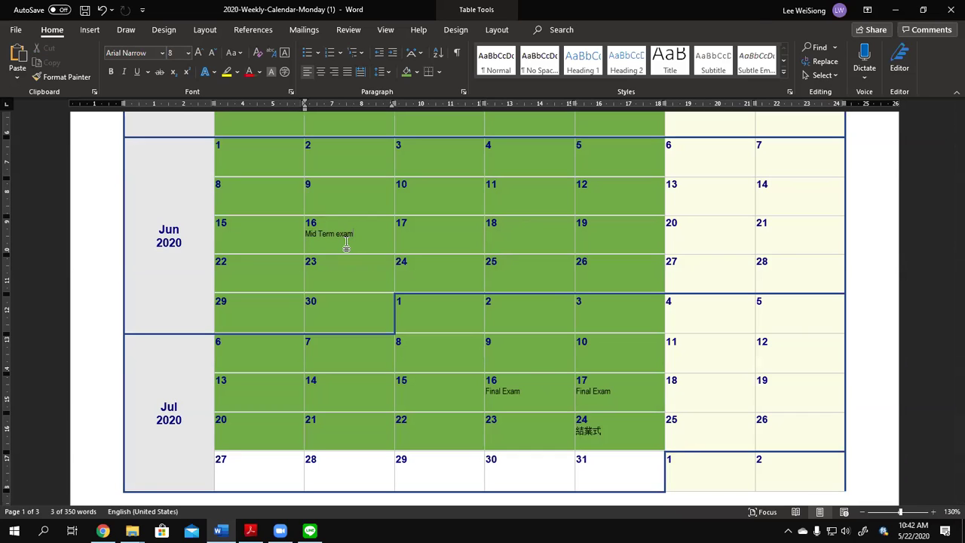
key("ctrl+v")
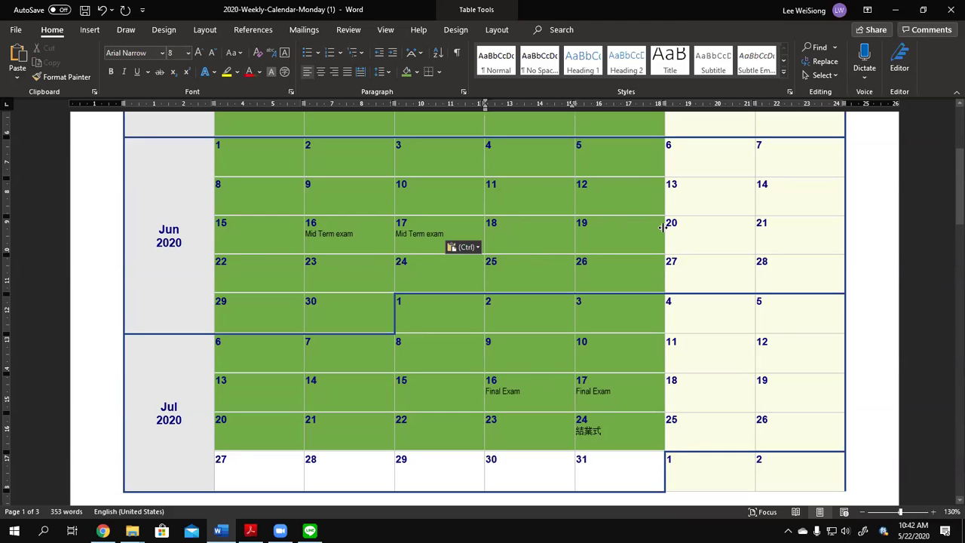
Step: Examine the June 1–12 school weeks leading up to the mid-term exam on June 16 and 17
scroll(693, 262, "up", 2)
scroll(696, 263, "down", 2)
scroll(546, 201, "up", 1)
mouse_move(361, 199)
left_mouse_down()
mouse_move(354, 229)
mouse_move(450, 239)
mouse_move(435, 246)
left_mouse_up()
left_click_drag(270, 239, 564, 238)
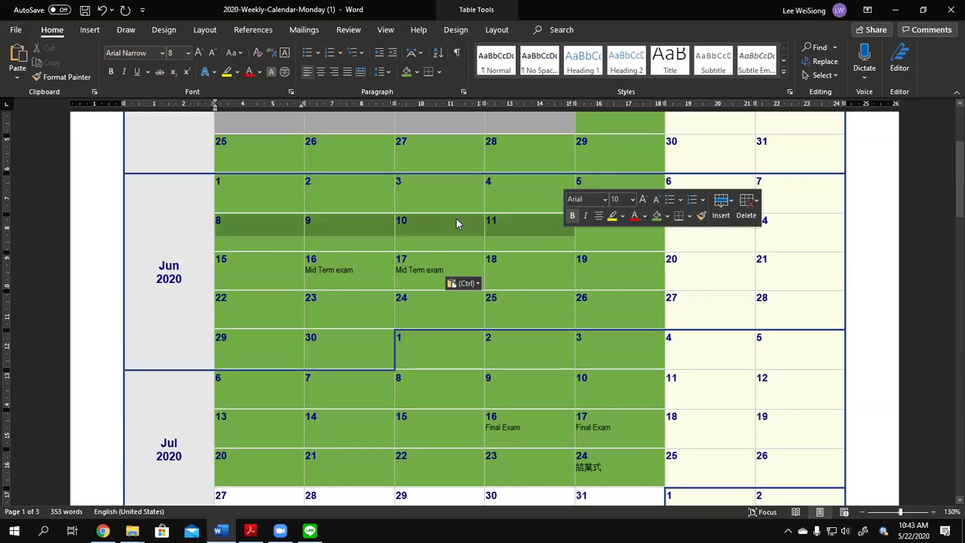
left_click(349, 197)
mouse_move(321, 182)
left_mouse_down()
mouse_move(482, 211)
mouse_move(566, 239)
mouse_move(603, 234)
left_mouse_up()
left_click_drag(262, 237, 601, 204)
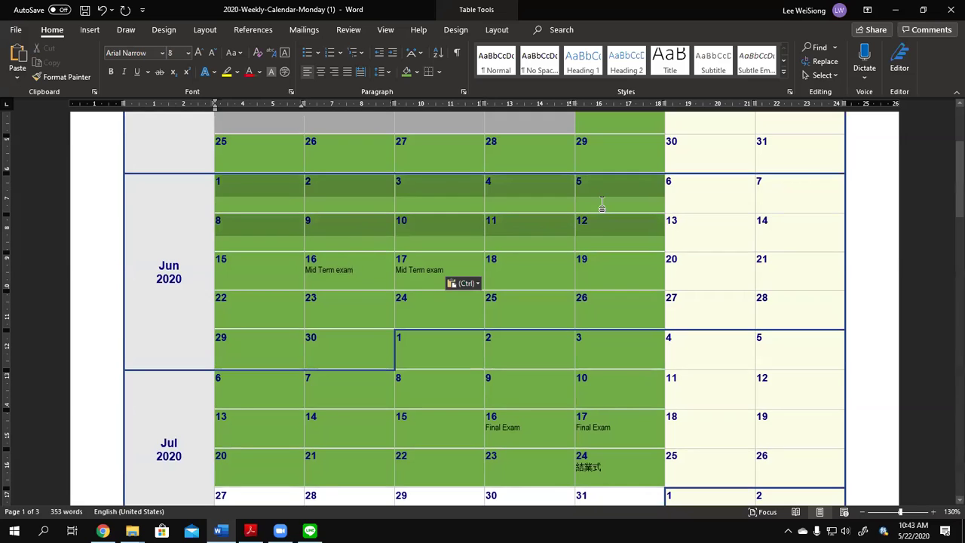
left_click(357, 273)
left_click(457, 265)
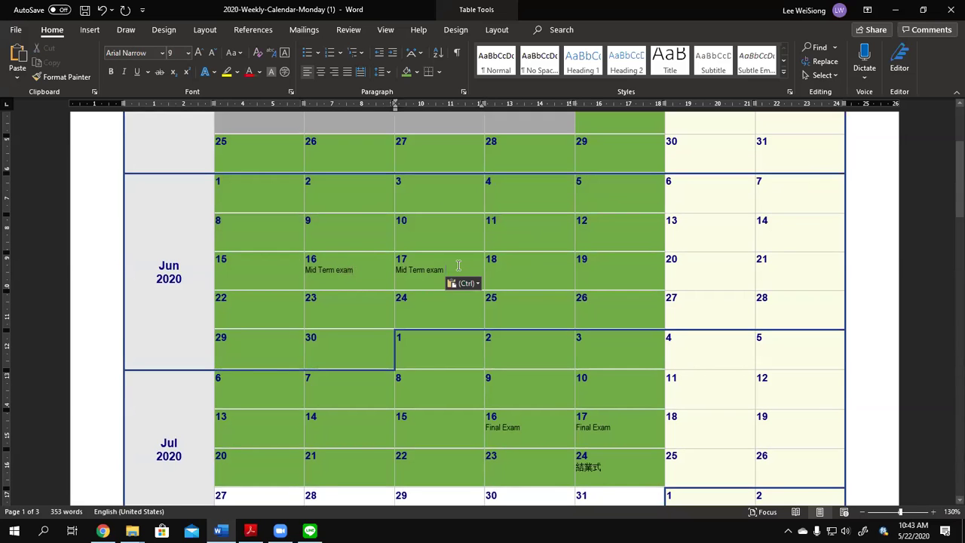
Step: Add the exam sections "8-1 8-2 8-3" on the line below "Mid Term exam" in the June 16 cell
left_click(365, 284)
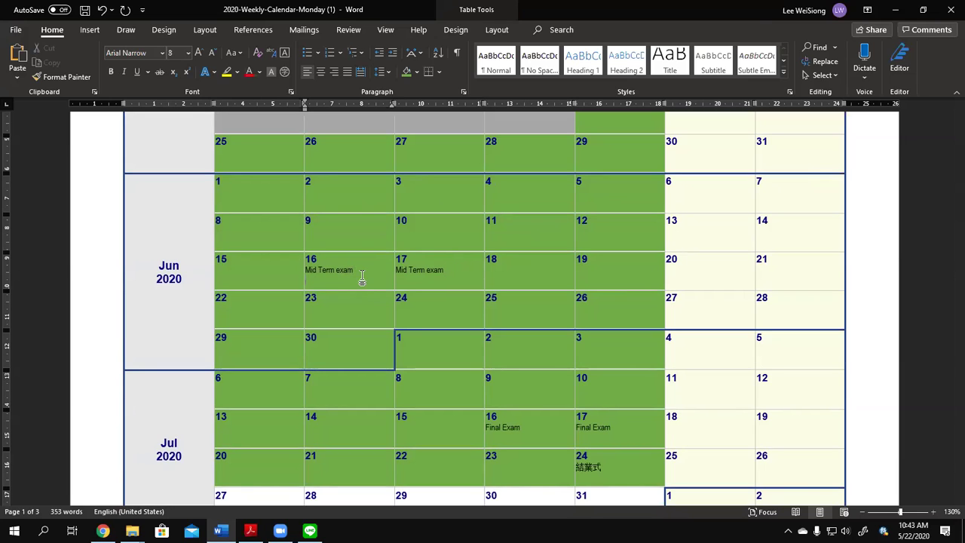
type("8-1")
key("alt")
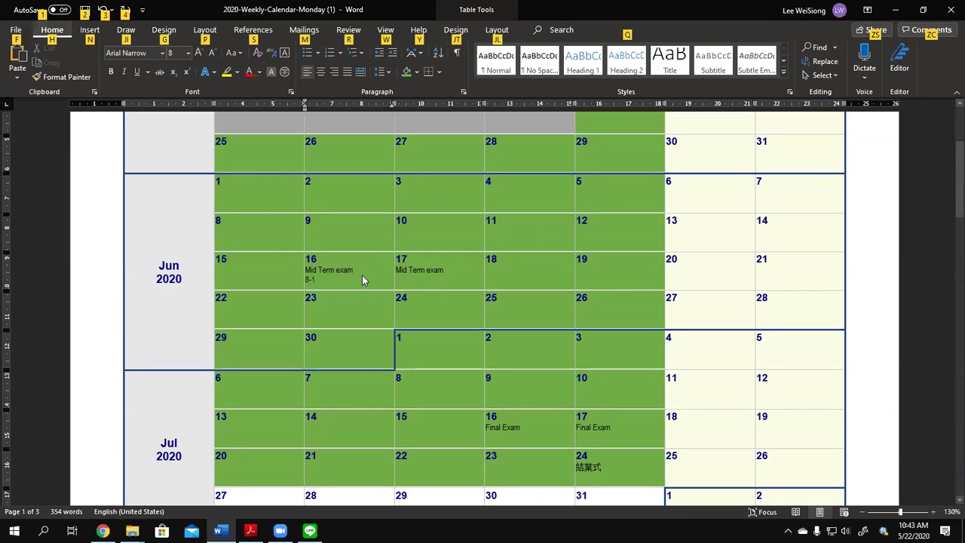
type("1")
key("alt")
type("8-2 8-3")
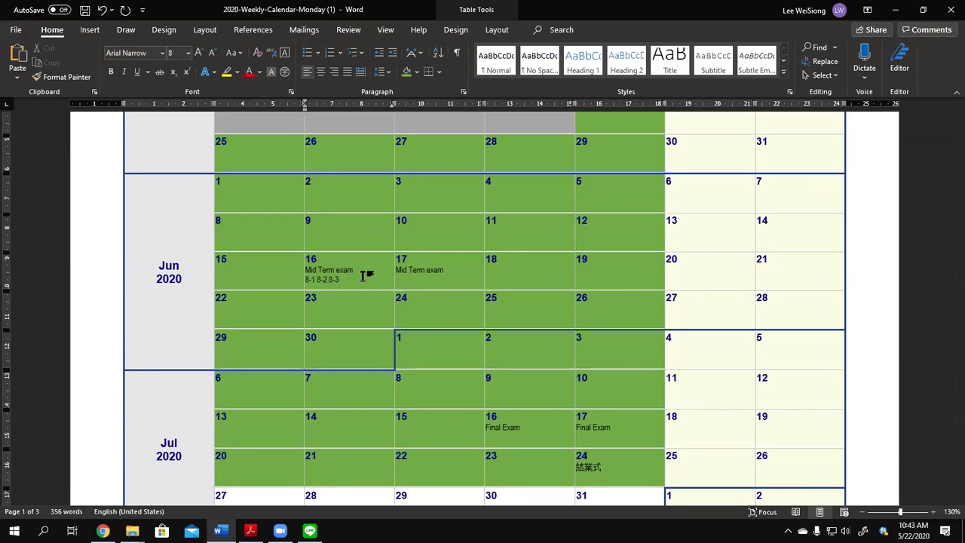
Step: Add the exam sections "8-4 8-5 9-1 9-2" below "Final Exam" in the July 16 cell
scroll(500, 331, "down", 1)
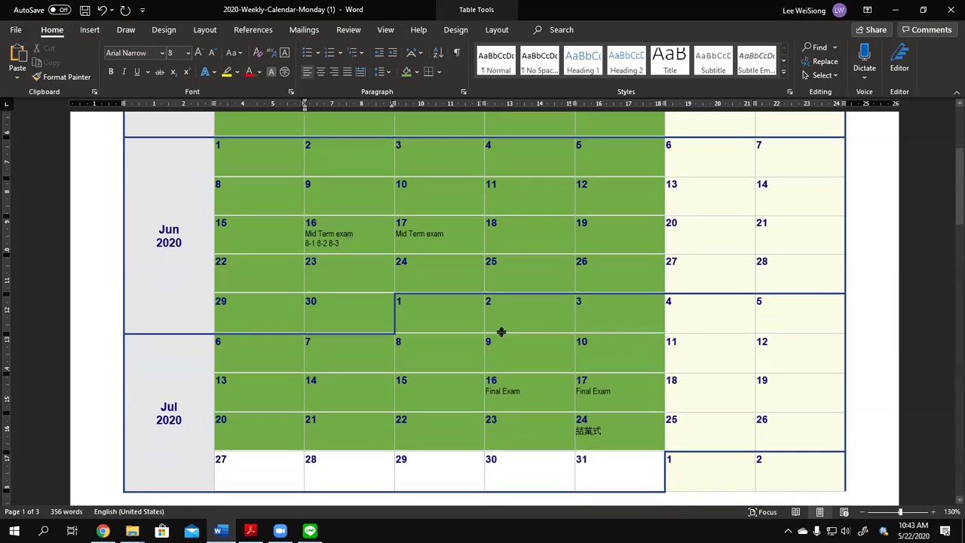
scroll(548, 365, "down", 1)
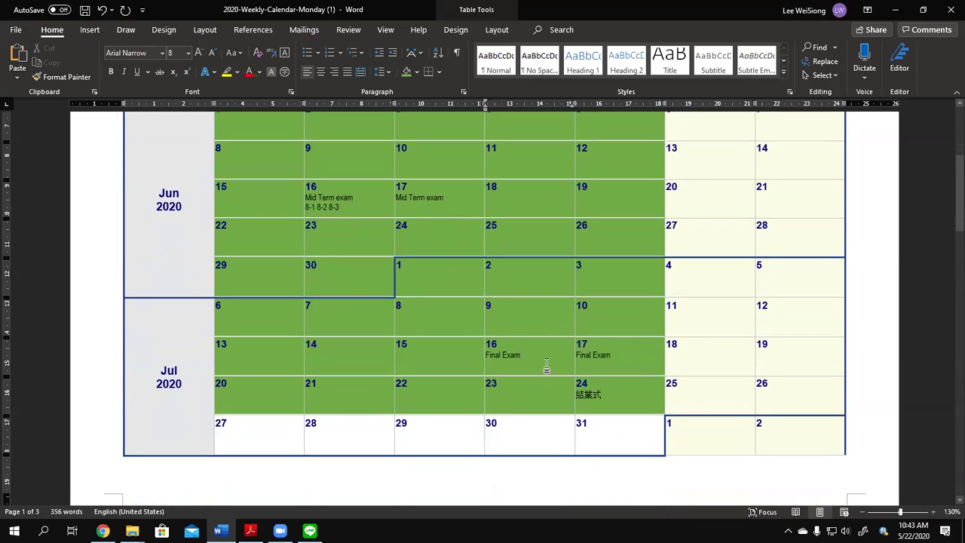
type("8")
type("-4 9")
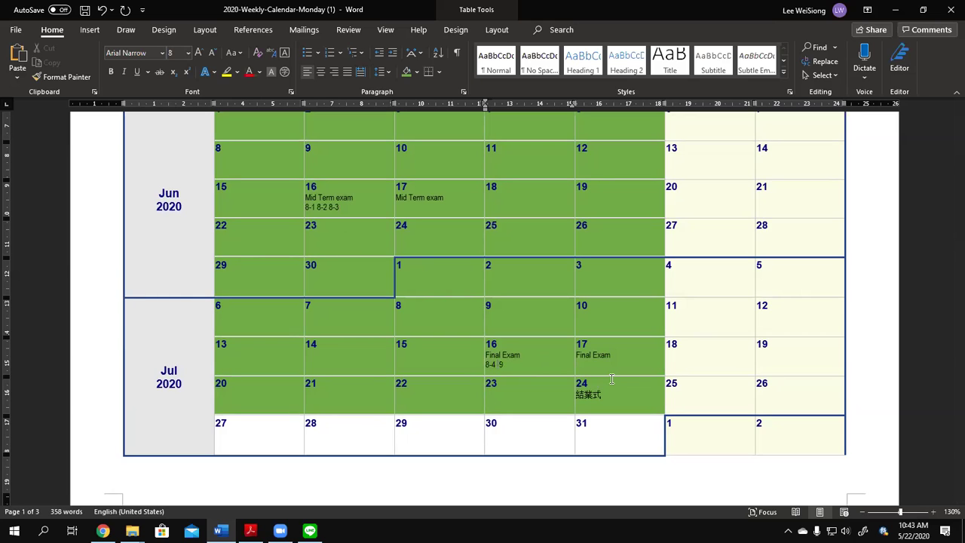
type("-5 ")
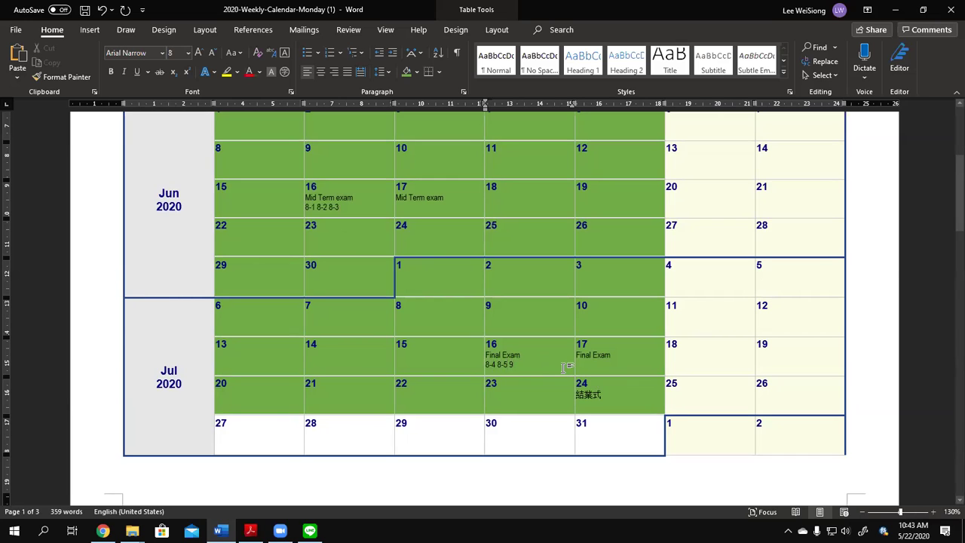
type("-1 9-2")
Step: Switch to Chrome, open the bookmarked 高中物理線上學習網 site and go to the 高二物理 page ch.8功與能
left_click(102, 530)
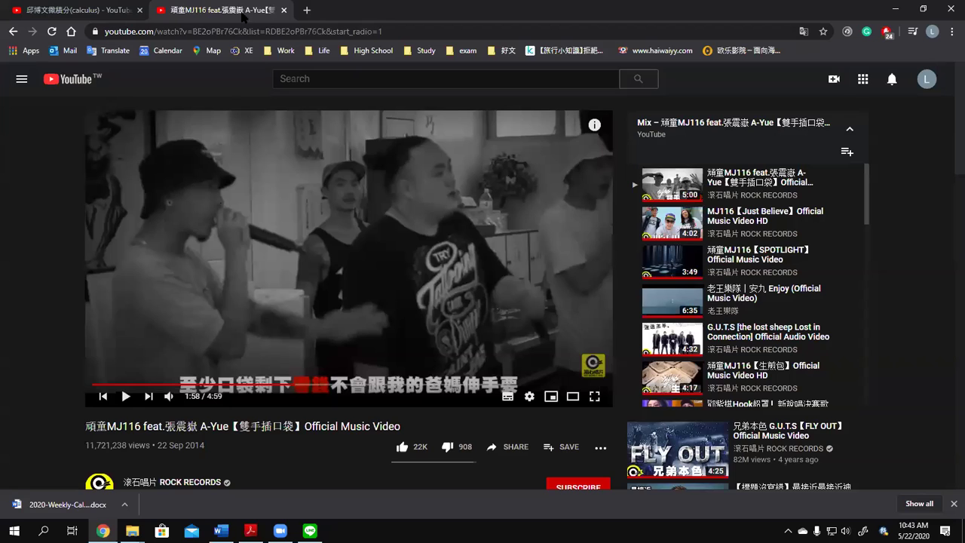
left_click(325, 53)
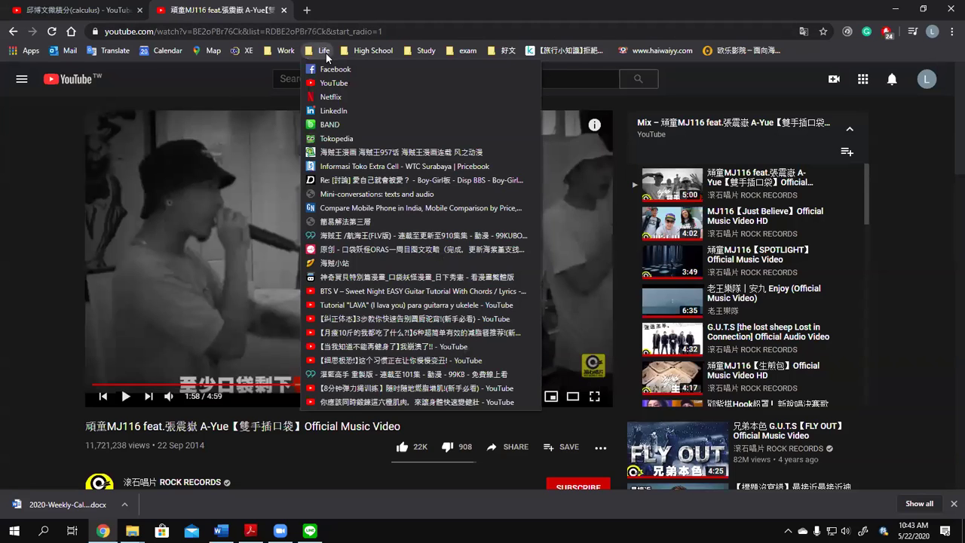
mouse_move(368, 51)
left_click(362, 75)
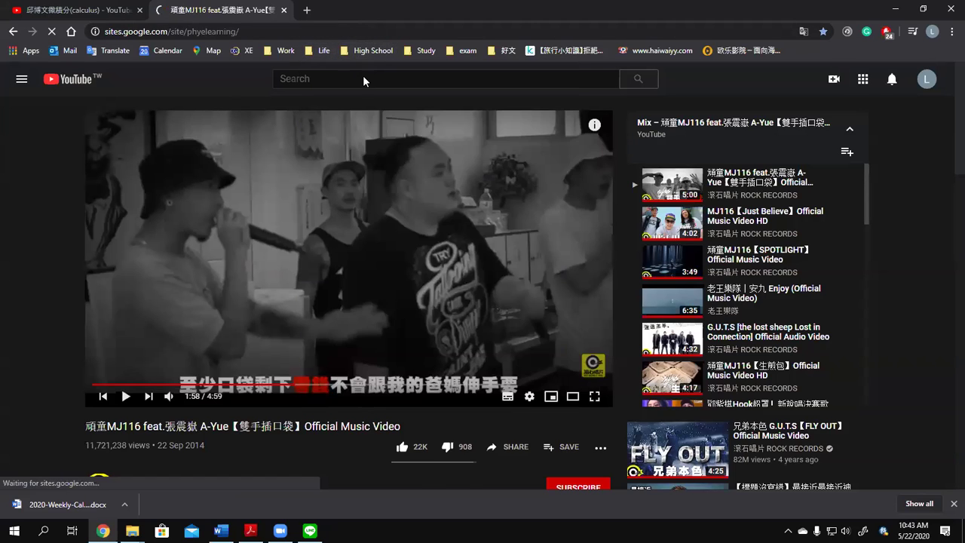
mouse_move(496, 85)
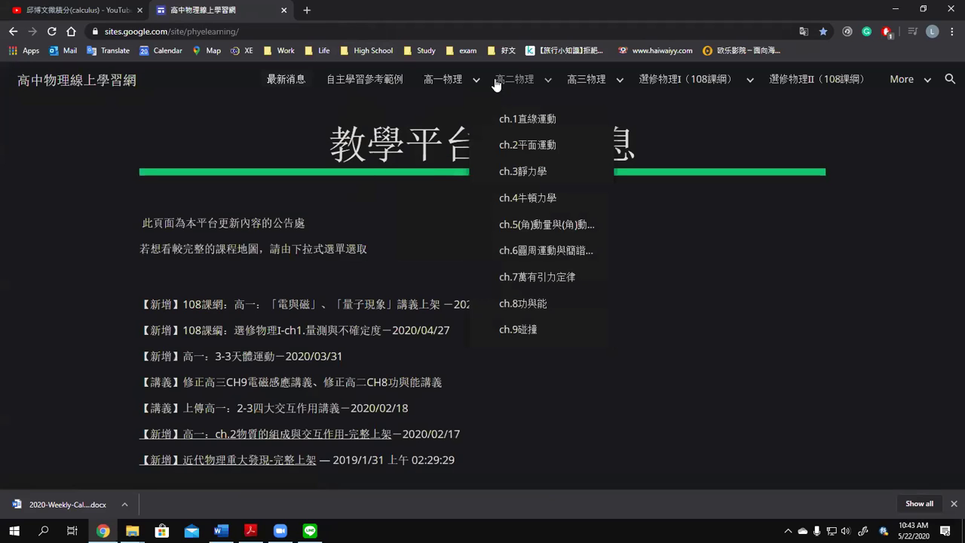
left_click(541, 305)
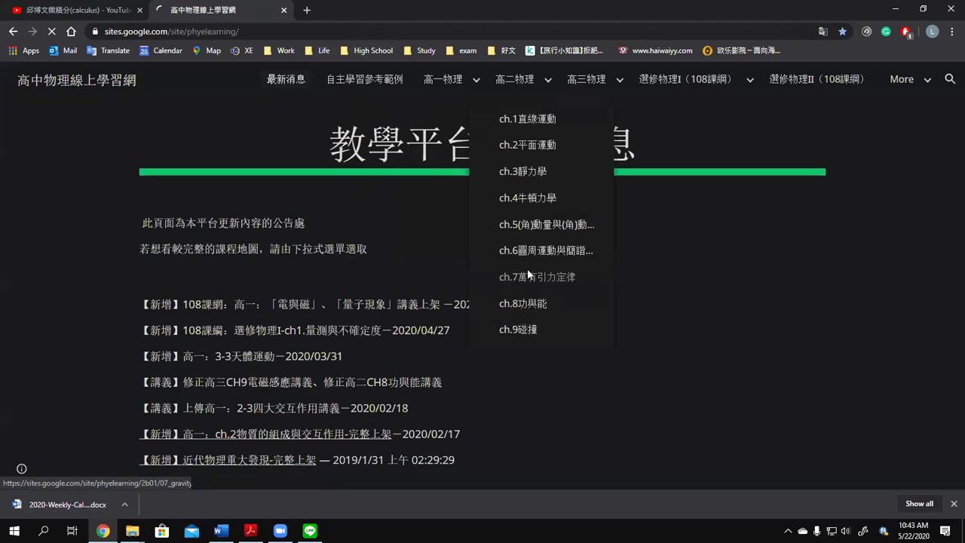
Step: Examine the section list of chapter 8 on the ch.8功與能 page, including 8-4, 8-5 and the sections that follow
scroll(436, 274, "down", 2)
scroll(436, 274, "down", 7)
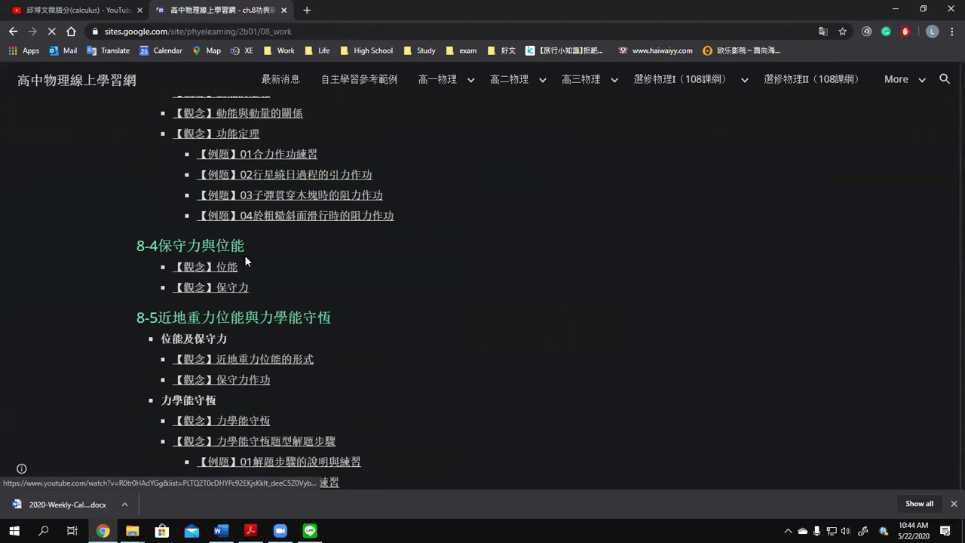
scroll(256, 263, "down", 6)
scroll(278, 279, "down", 6)
scroll(320, 317, "up", 8)
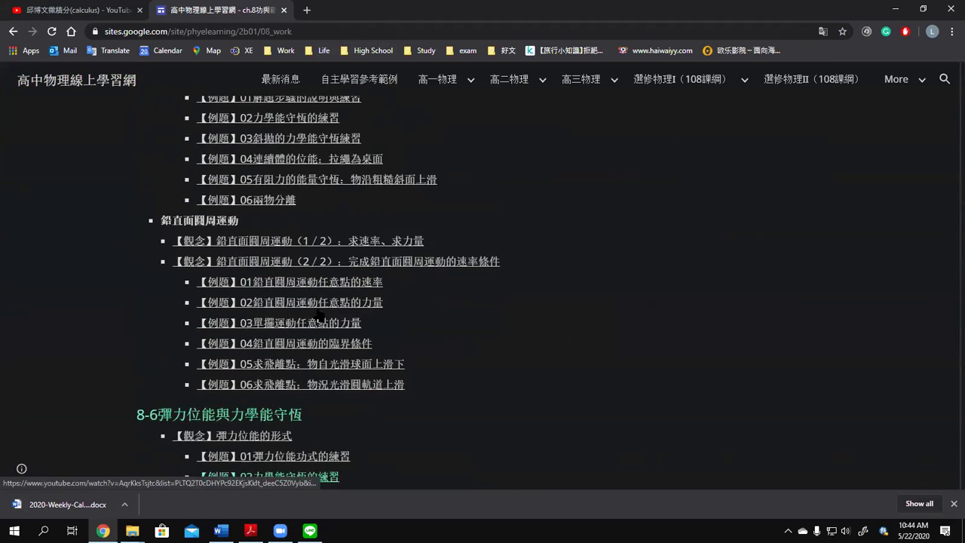
scroll(316, 309, "up", 10)
scroll(298, 329, "up", 3)
scroll(297, 330, "down", 6)
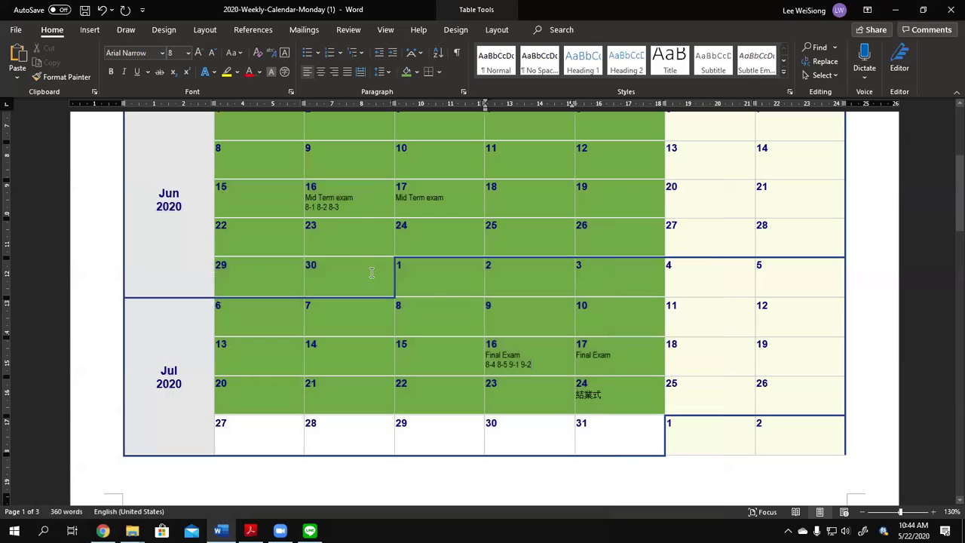
Step: Return to the Word calendar and extend the June 16 mid-term section list to "8-1 8-2 8-3 8-4"
left_click(895, 9)
left_click(361, 211)
type("8-1 8-2 8-3 8-4")
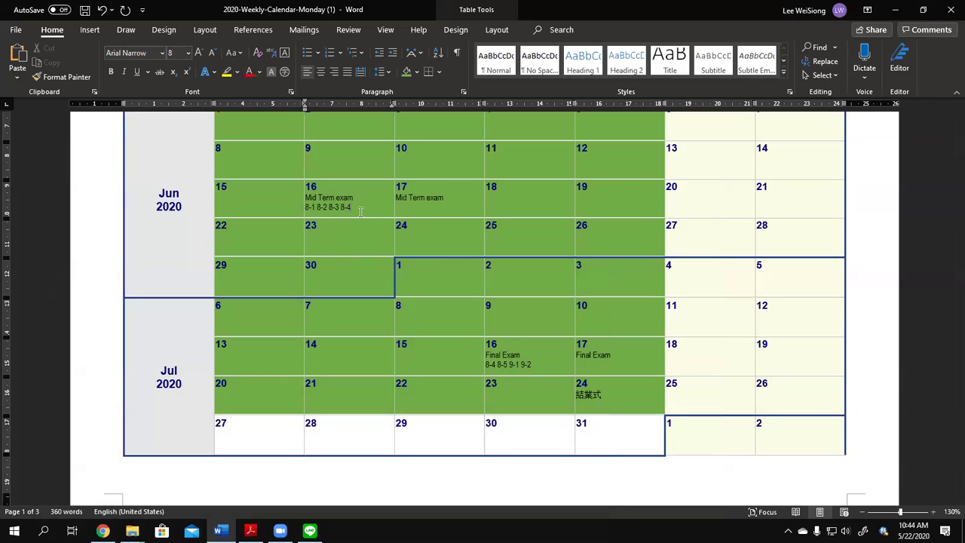
left_click(506, 365)
key("BackSpace")
type("5 8-6 8-7")
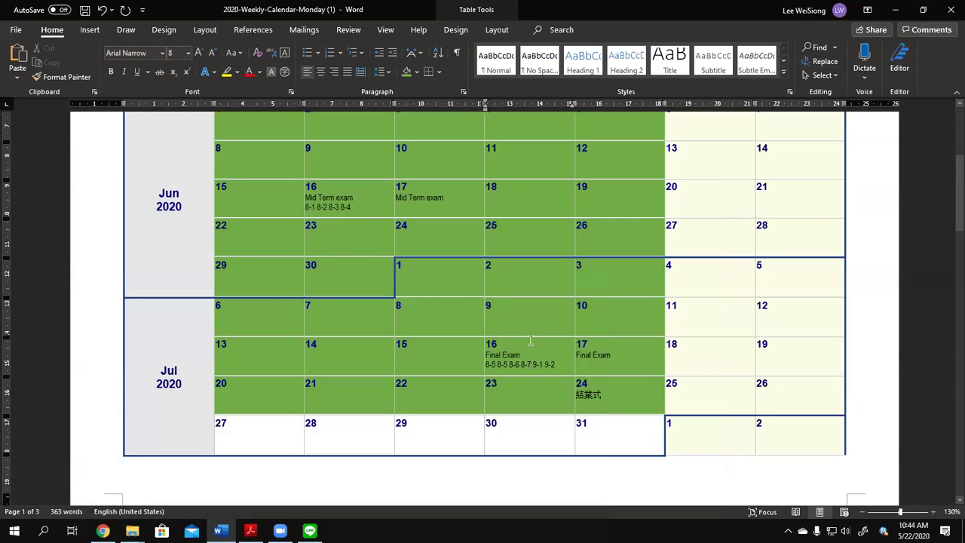
scroll(404, 292, "up", 1)
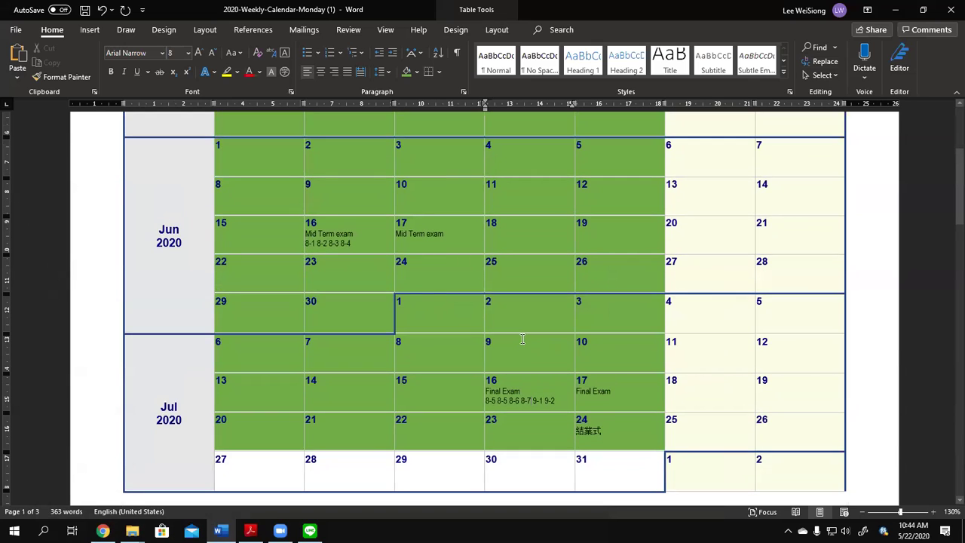
scroll(520, 339, "up", 1)
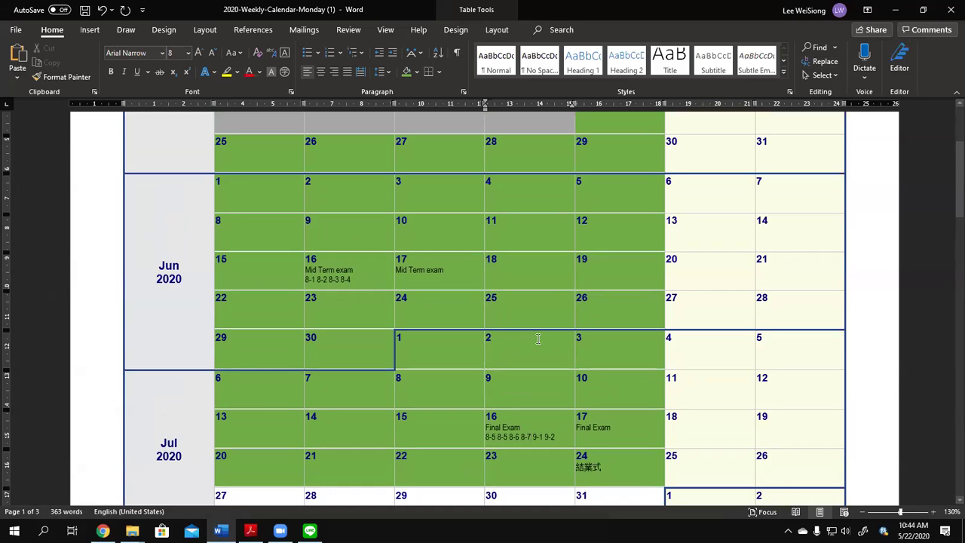
Step: Add a new line "6 7" below the section lists in the June 16 and July 16 exam cells
left_click(396, 280)
key("Return")
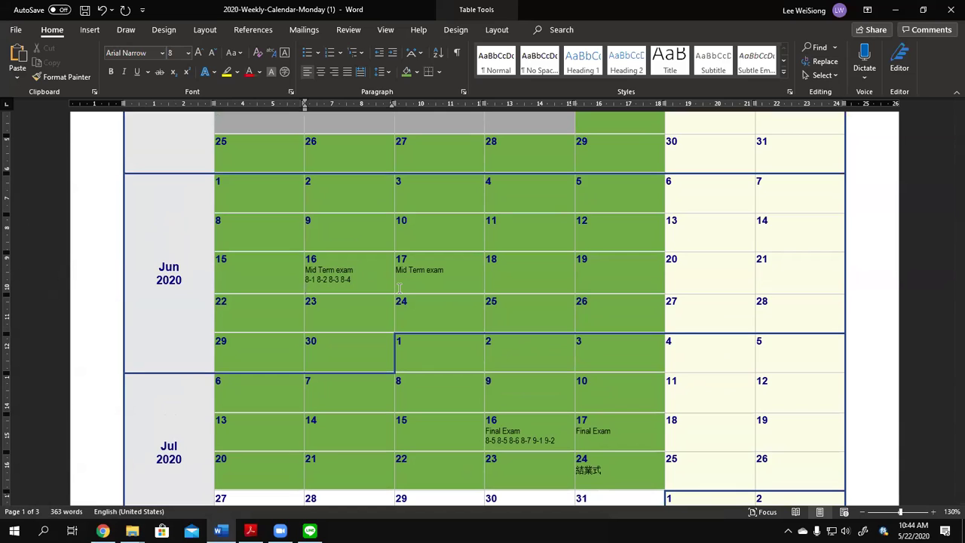
type("6")
left_click(555, 440)
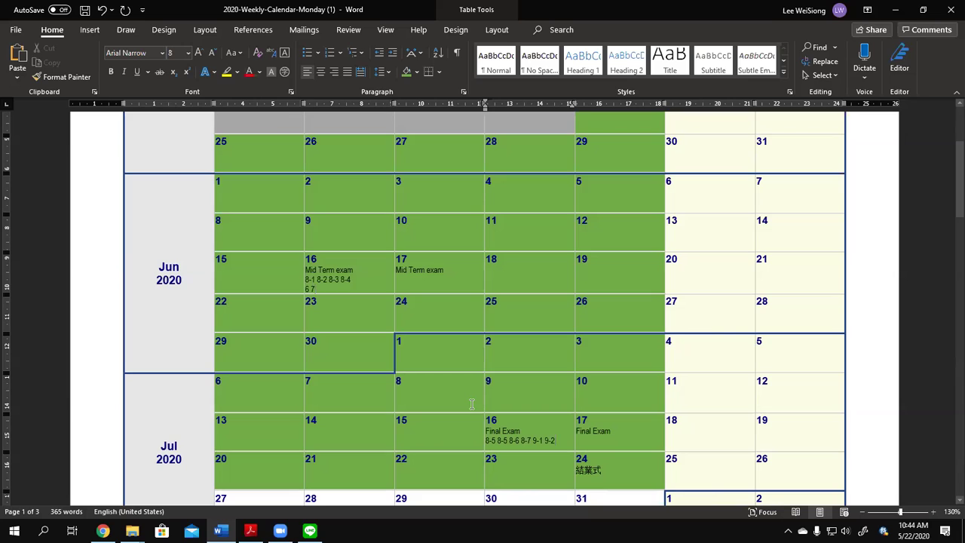
key("Return")
type("6 7")
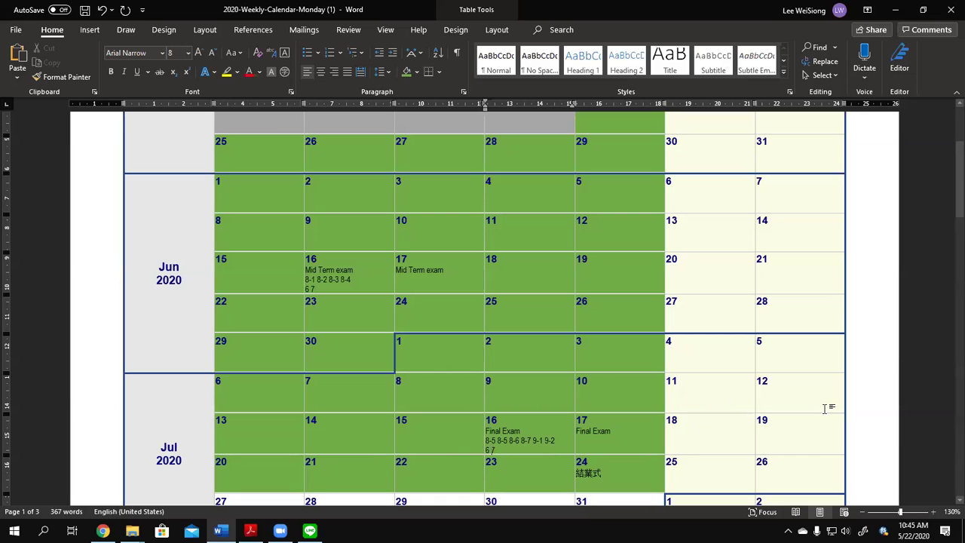
left_click_drag(351, 279, 300, 281)
left_click(345, 289)
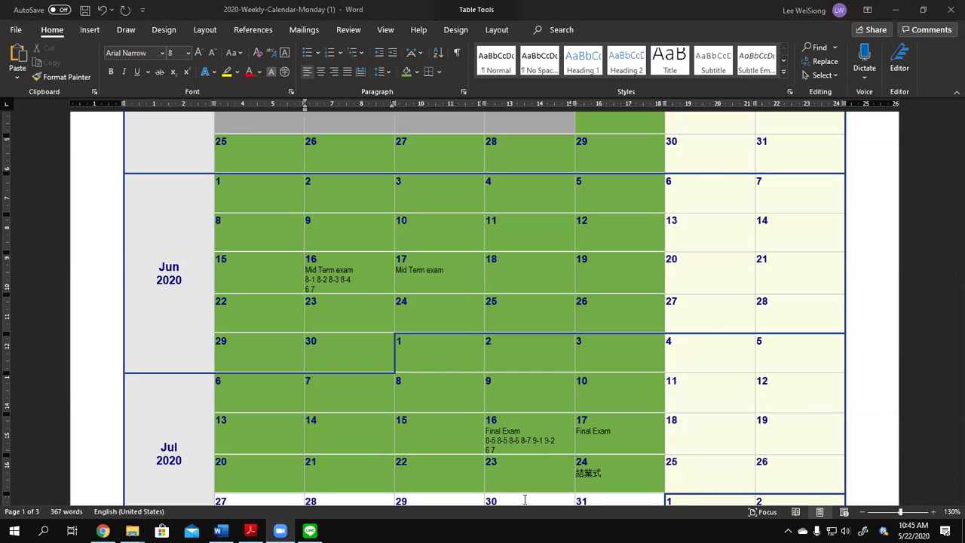
scroll(618, 343, "up", 5)
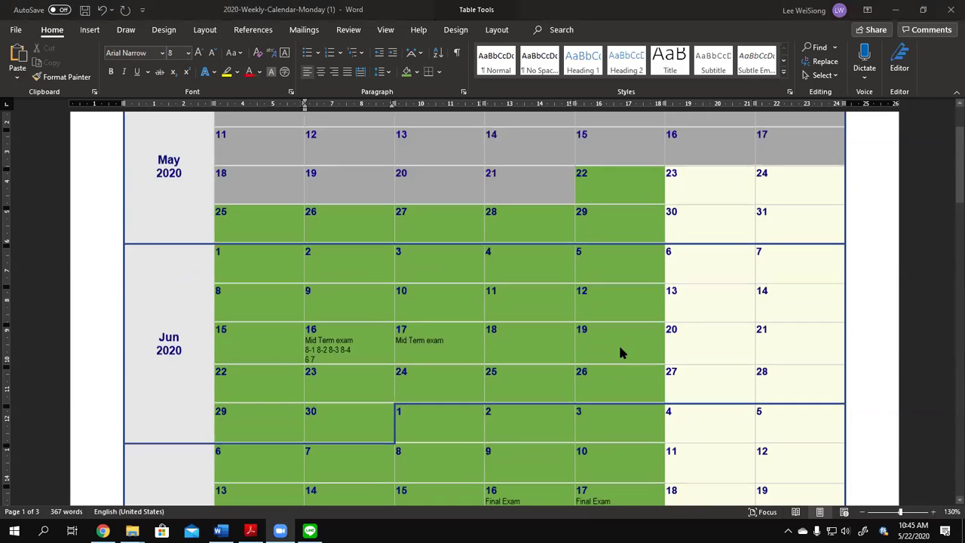
Step: Review the green school days from May 22 to May 29 in the calendar
scroll(619, 347, "down", 2)
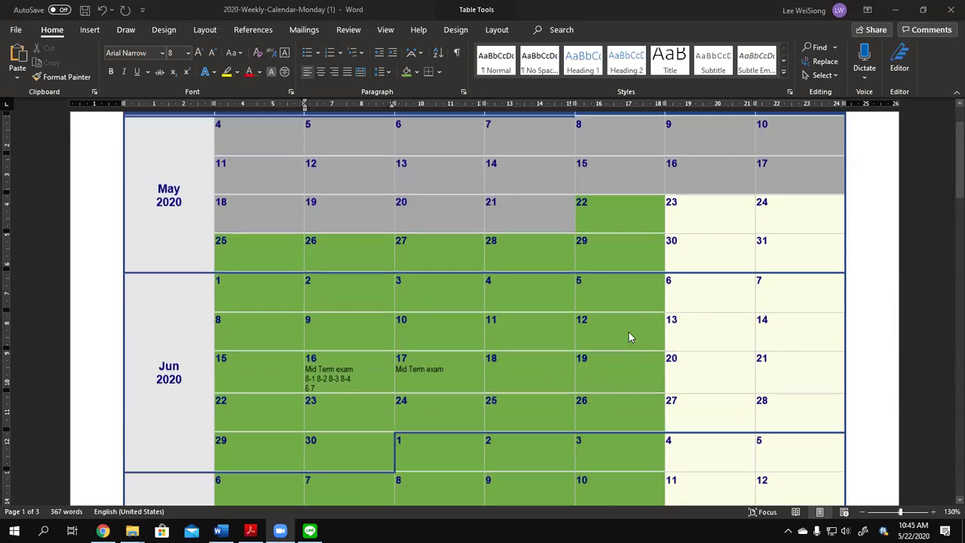
left_click(610, 209)
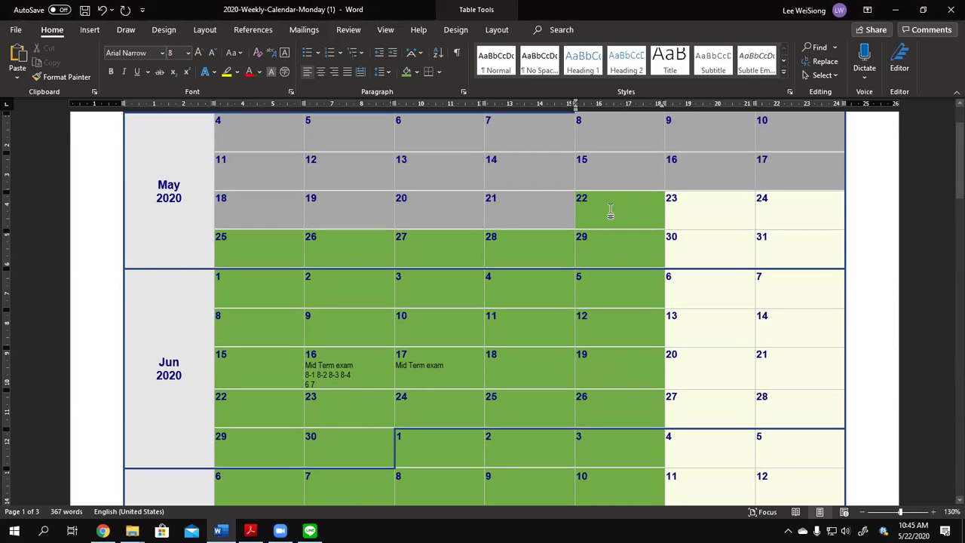
left_click_drag(619, 243, 276, 249)
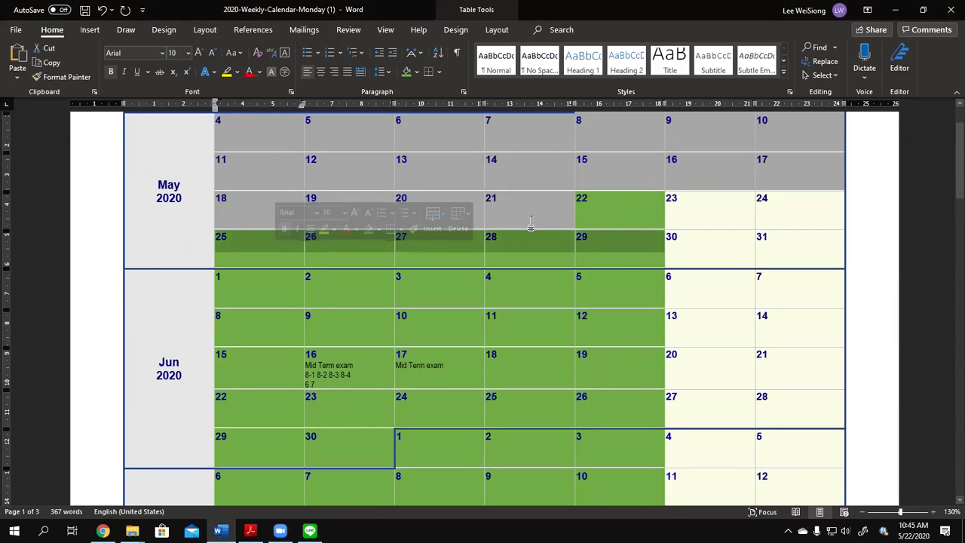
left_click(613, 208)
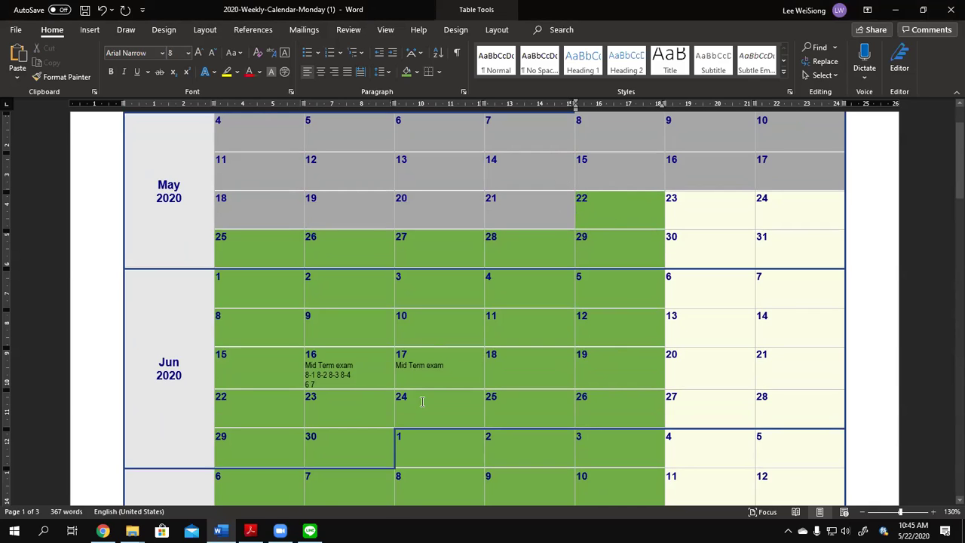
Step: Check the chapter 3 Differentiation sections in the Thomas Calculus PDF in Acrobat Reader and return to the Word calendar
left_click(250, 531)
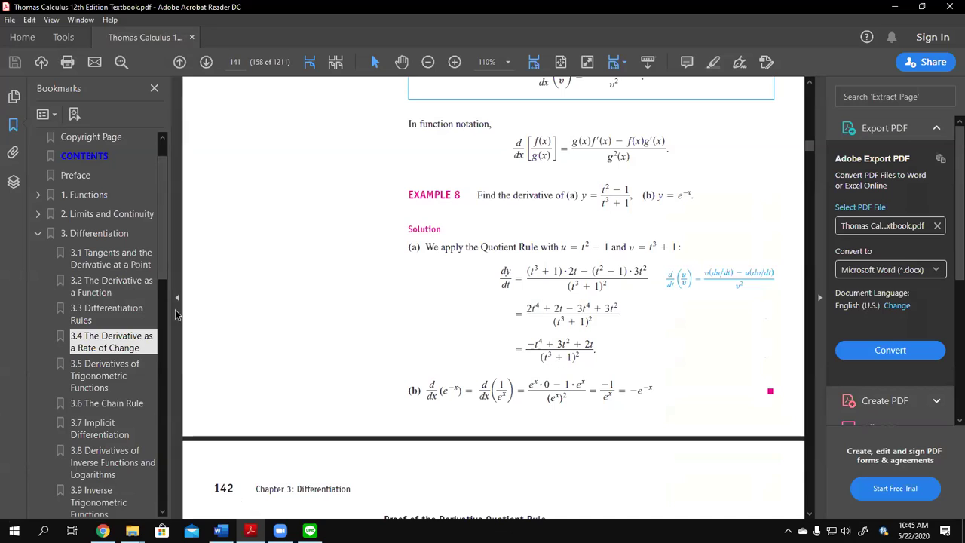
scroll(161, 282, "down", 1)
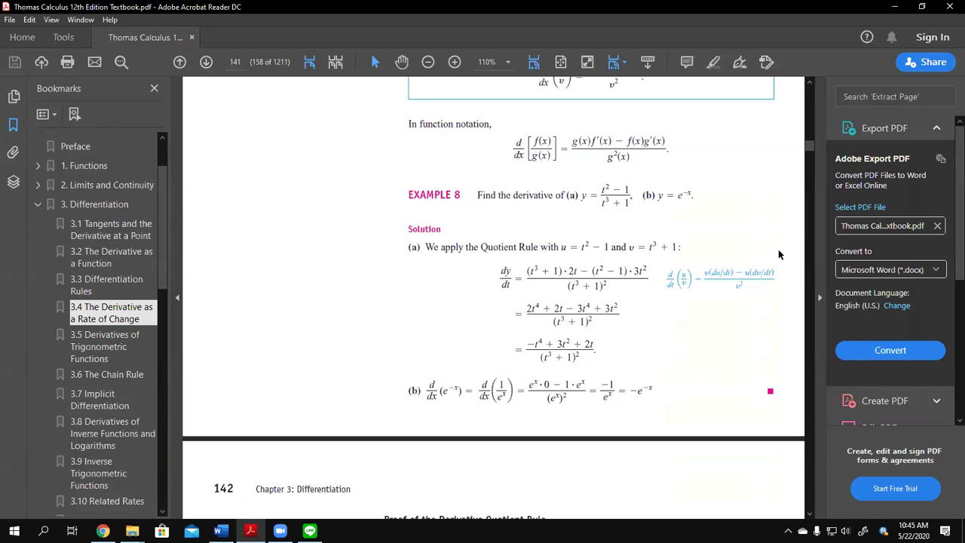
left_click(895, 8)
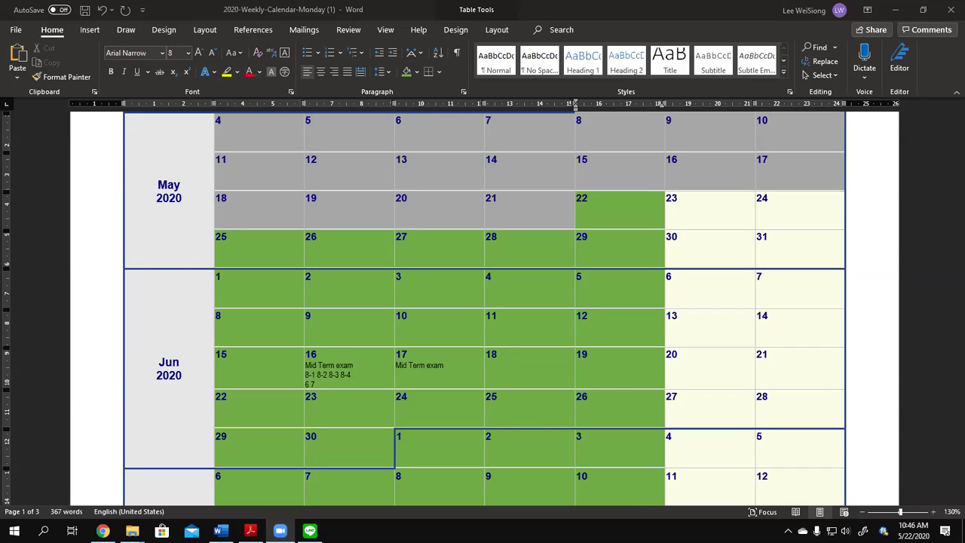
Step: Adjust the headphone volume in the system volume control
left_click(845, 531)
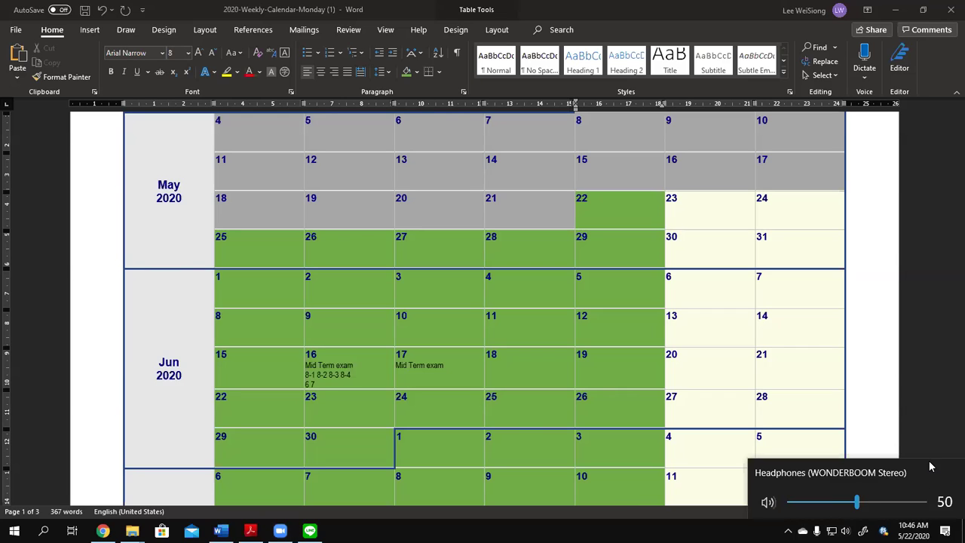
scroll(923, 435, "up", 3)
scroll(922, 435, "up", 2)
left_click(706, 336)
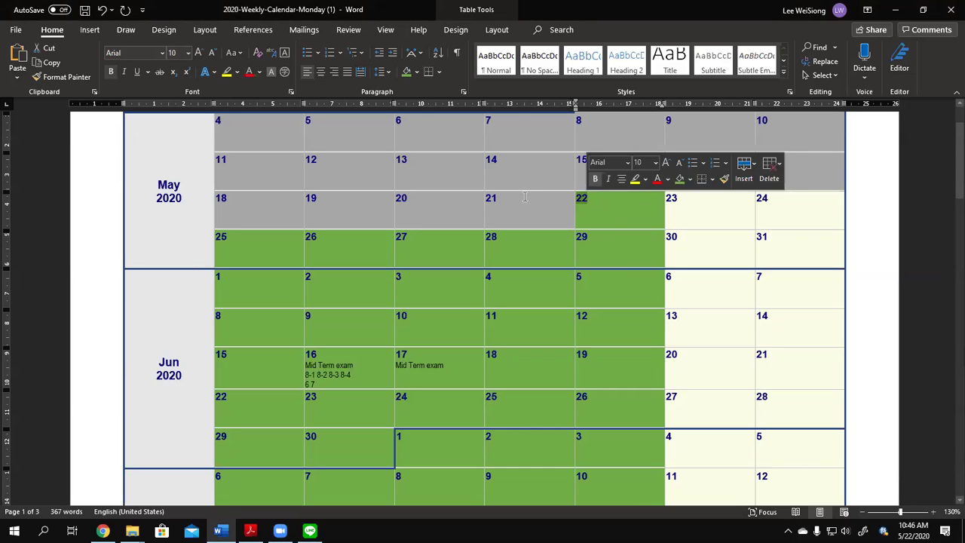
left_click_drag(518, 197, 780, 210)
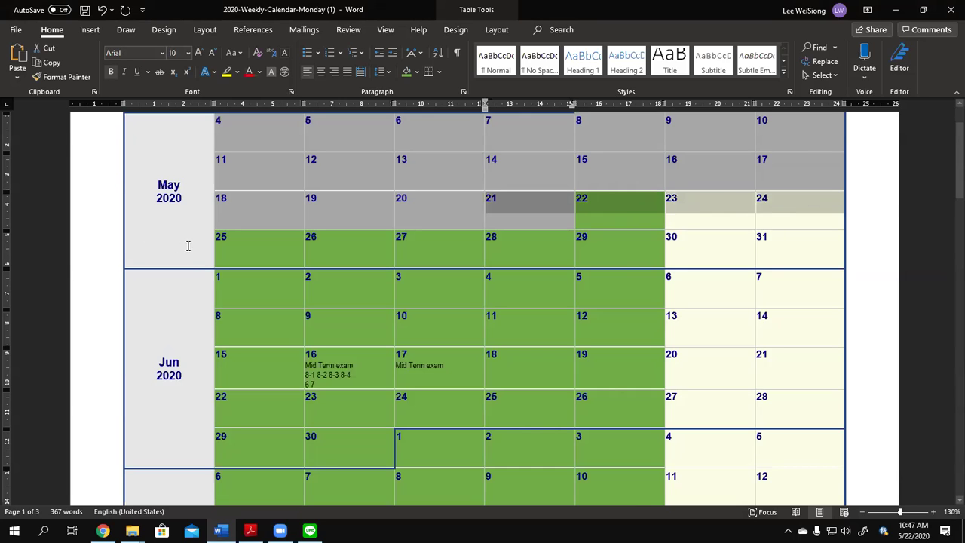
left_click_drag(214, 239, 224, 239)
key("ctrl+z")
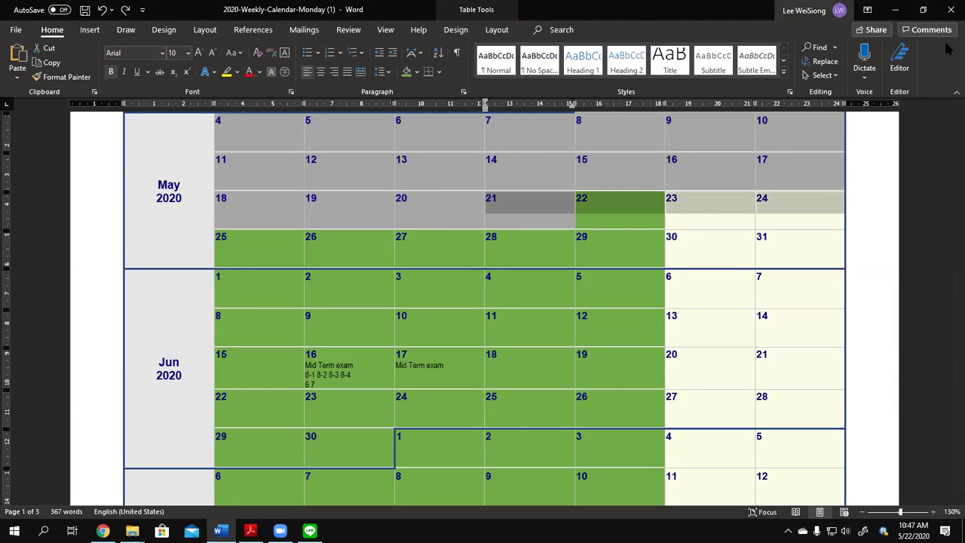
left_click(603, 205)
left_click(261, 271)
left_click(733, 202)
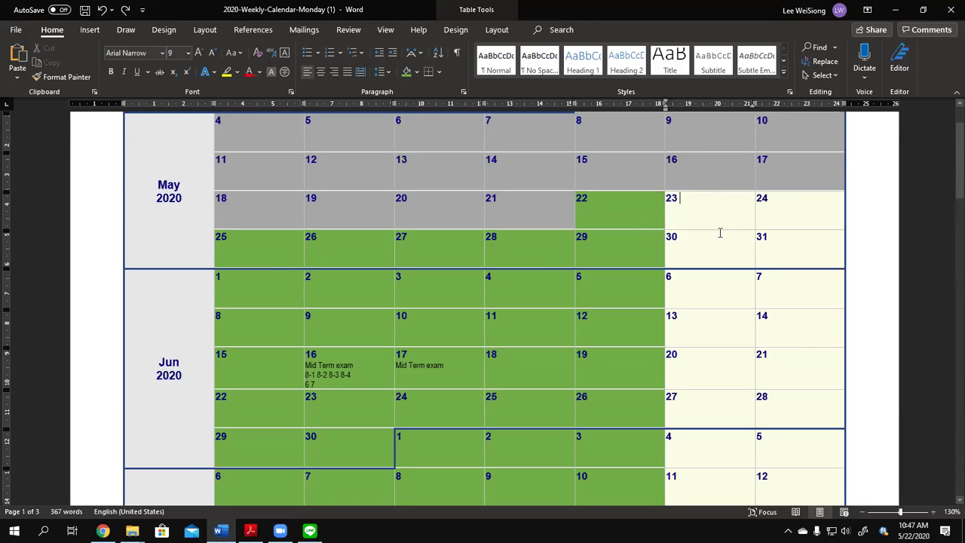
Step: Highlight the whole May 2020 block of the calendar, from May 4 to May 31, for review
scroll(703, 259, "up", 2)
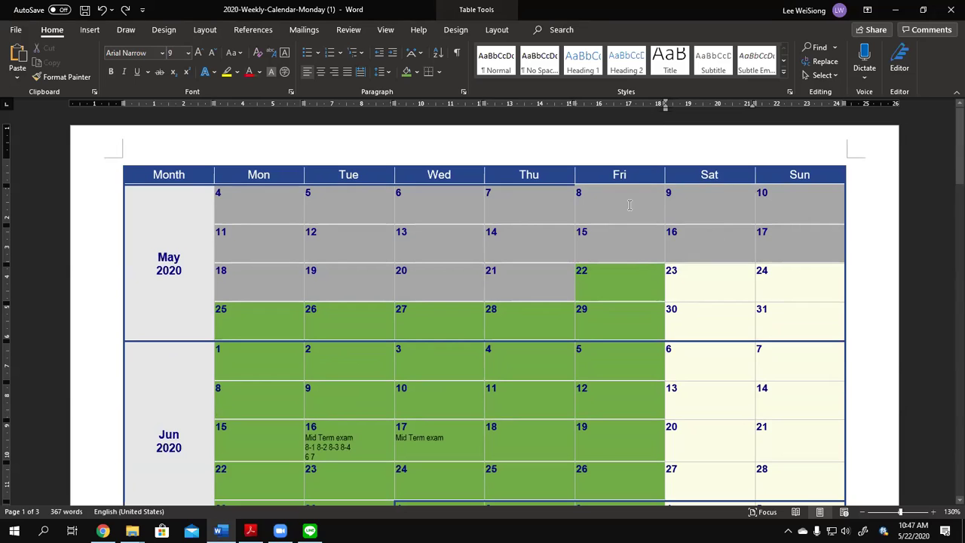
left_click_drag(623, 214, 769, 211)
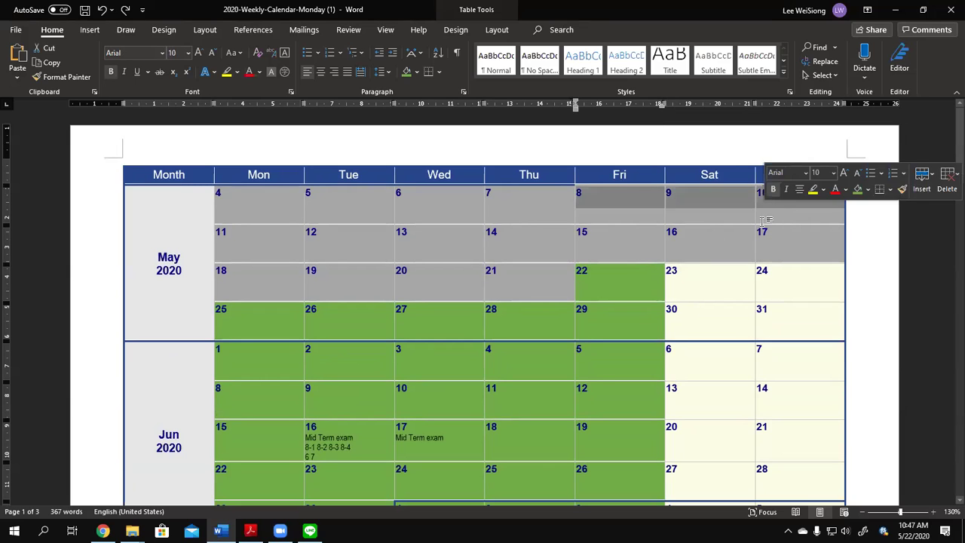
left_click(771, 282)
mouse_move(170, 205)
left_mouse_down()
mouse_move(640, 248)
mouse_move(804, 323)
left_mouse_up()
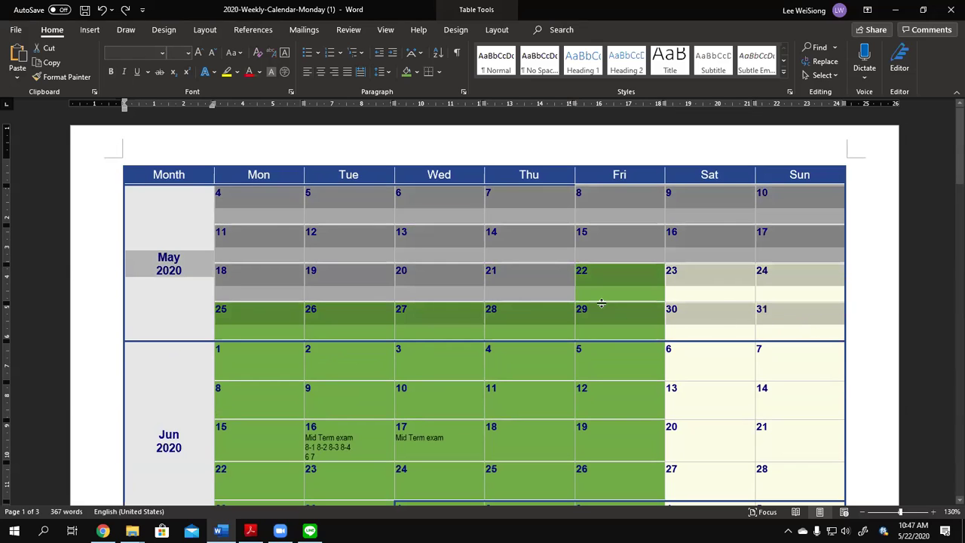
left_click_drag(807, 313, 194, 221)
left_click(808, 320)
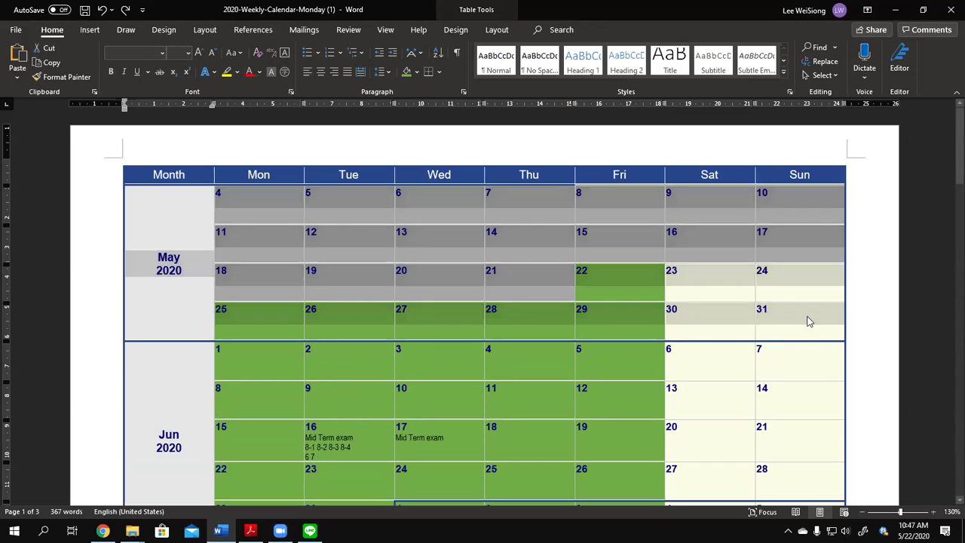
left_click_drag(817, 322, 162, 223)
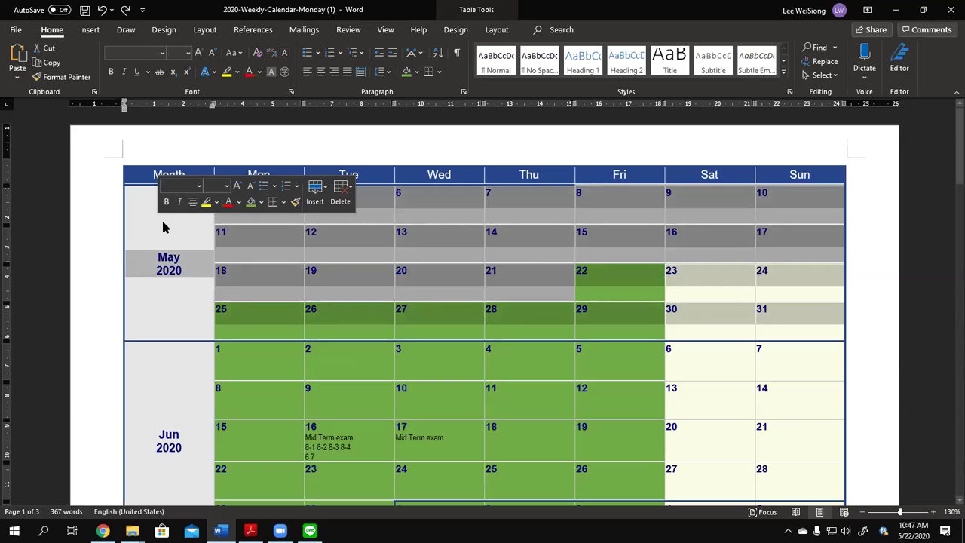
left_click(33, 211)
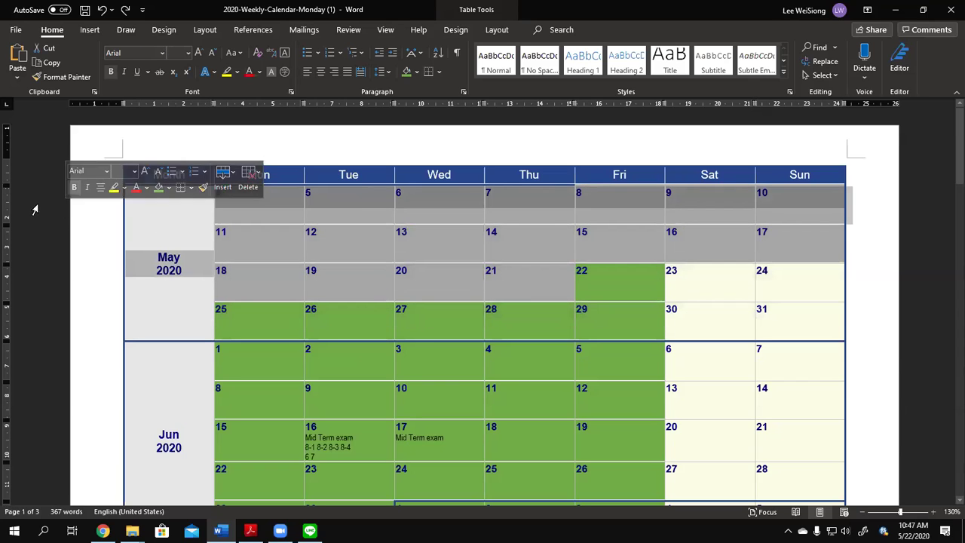
left_click_drag(33, 211, 874, 325)
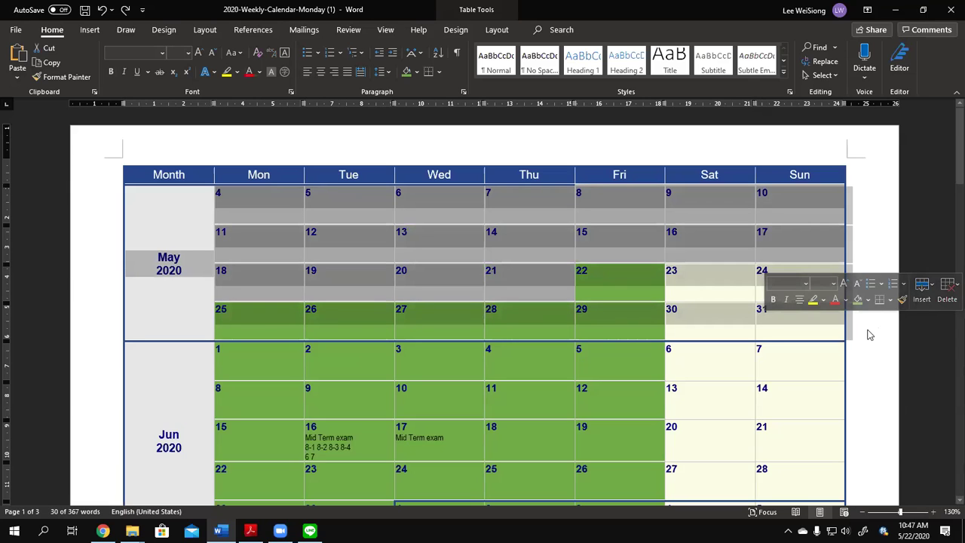
left_click(829, 324)
left_click_drag(71, 212, 847, 333)
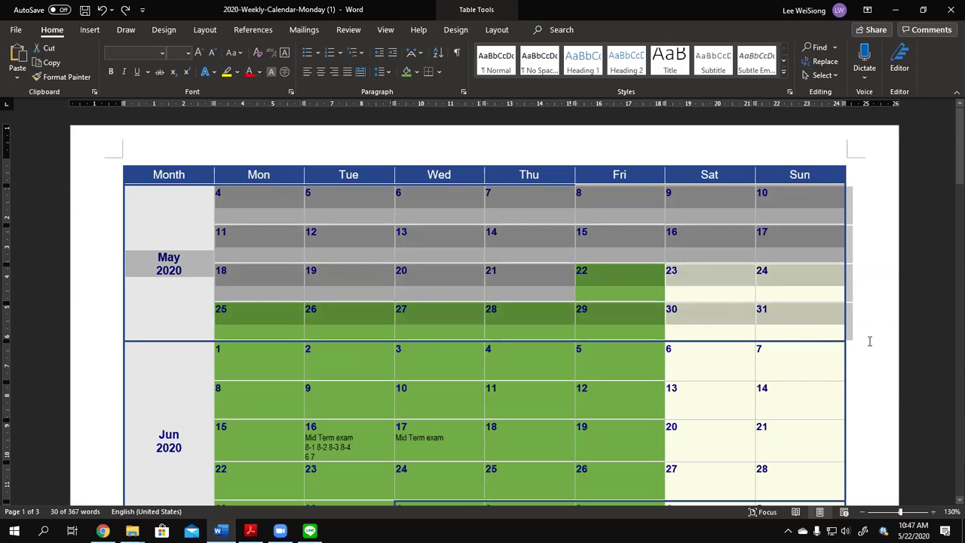
left_click(204, 241)
left_click_drag(41, 214, 884, 327)
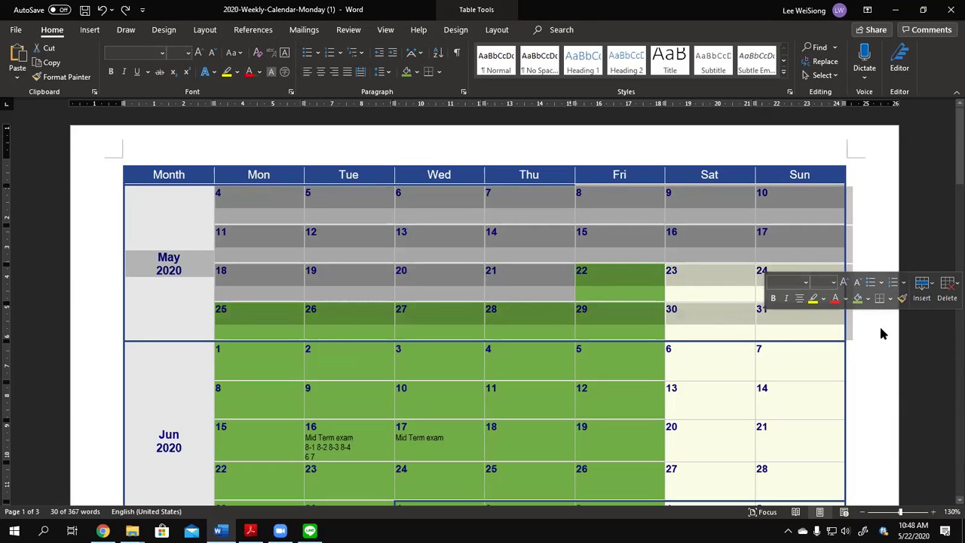
left_click(882, 332)
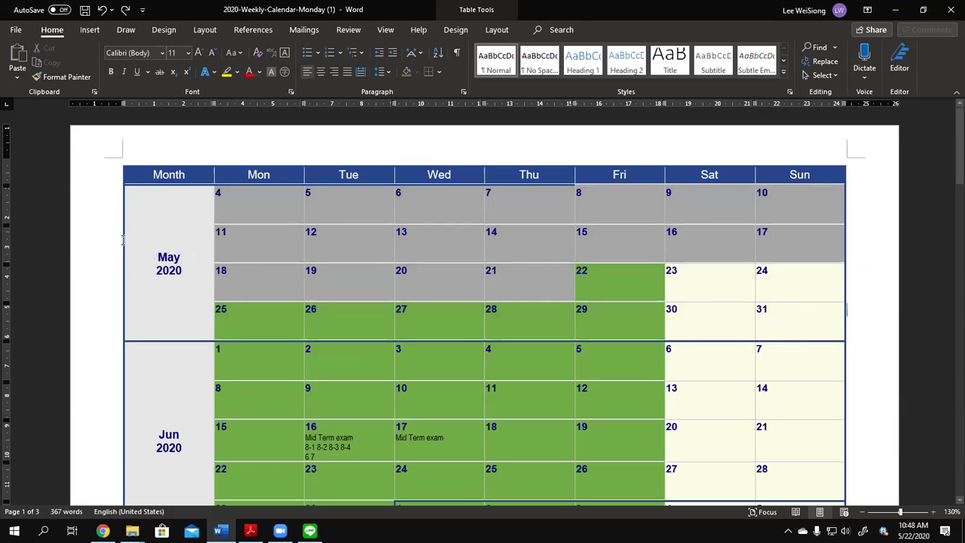
left_click_drag(132, 267, 879, 335)
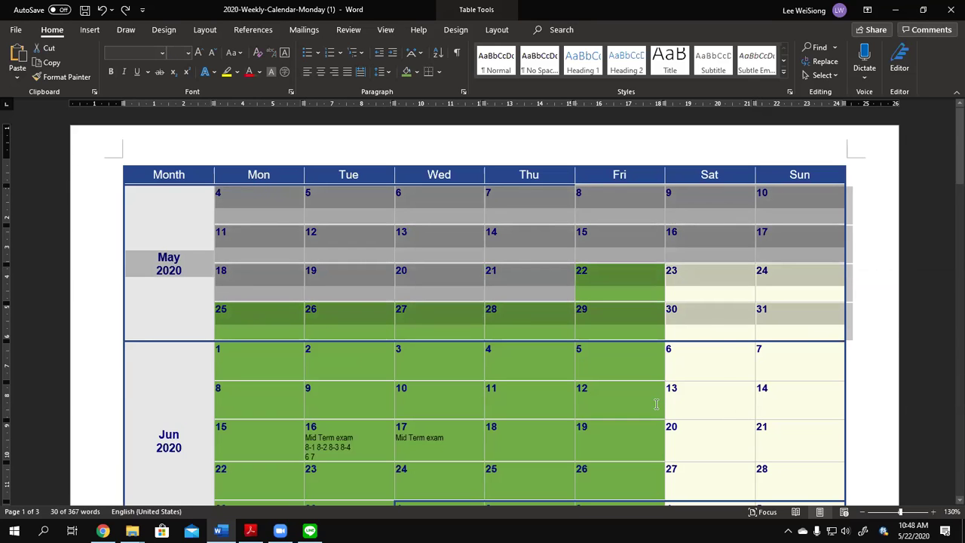
left_click(711, 324)
left_click_drag(71, 211, 887, 333)
Step: Switch to the Thomas Calculus PDF in Acrobat Reader and bring up Exercises 3.3 on page 143 at 110% zoom
key("alt+Tab")
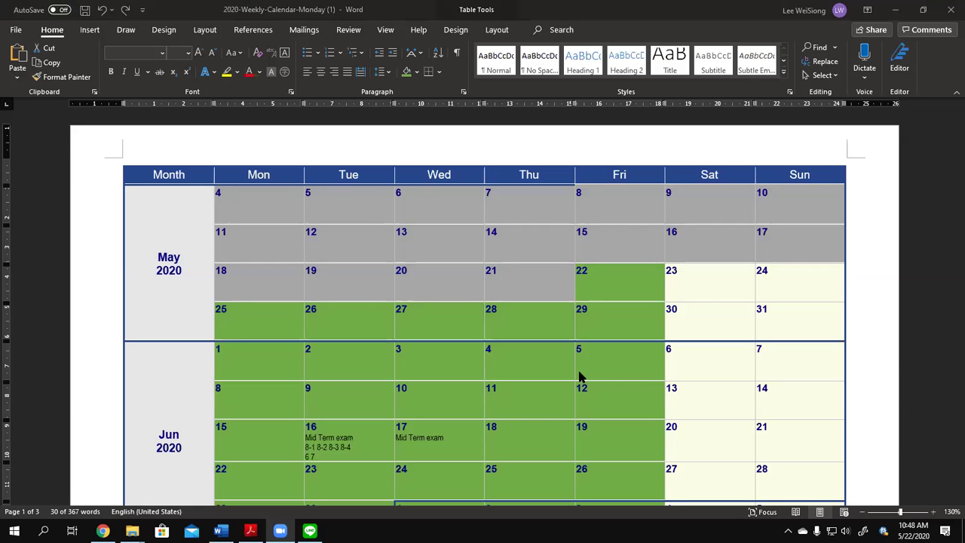
left_click(250, 530)
scroll(409, 399, "down", 5)
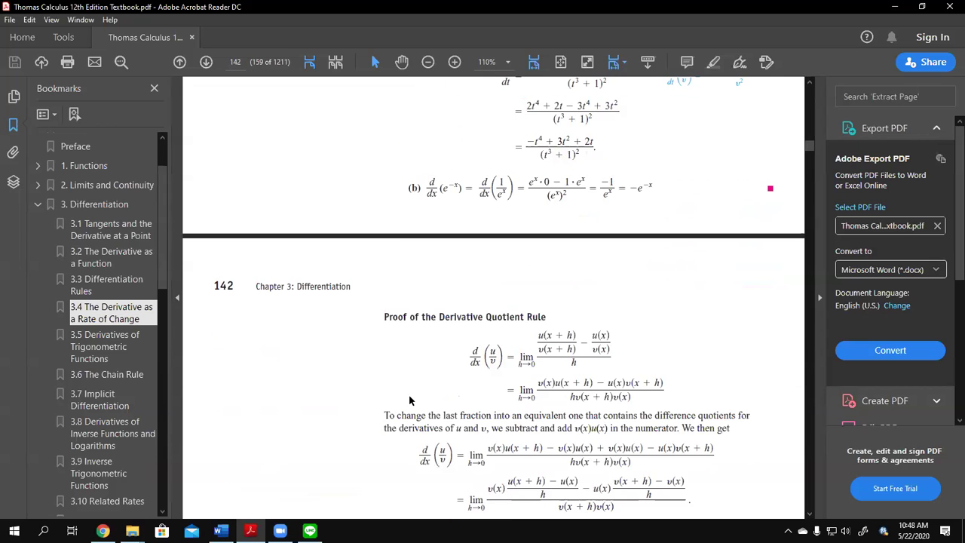
scroll(312, 370, "down", 4)
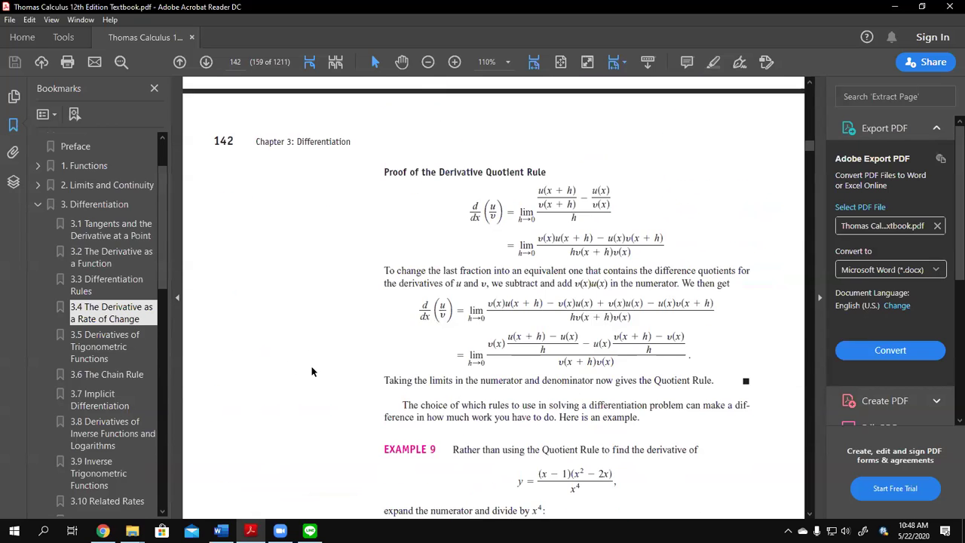
left_click(111, 312)
scroll(472, 313, "up", 10)
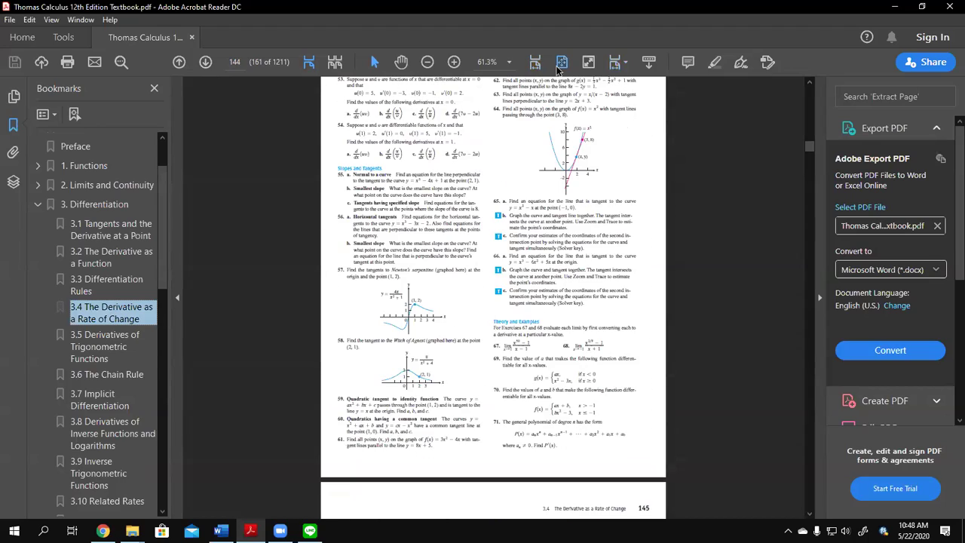
left_click(562, 61)
scroll(486, 236, "up", 10)
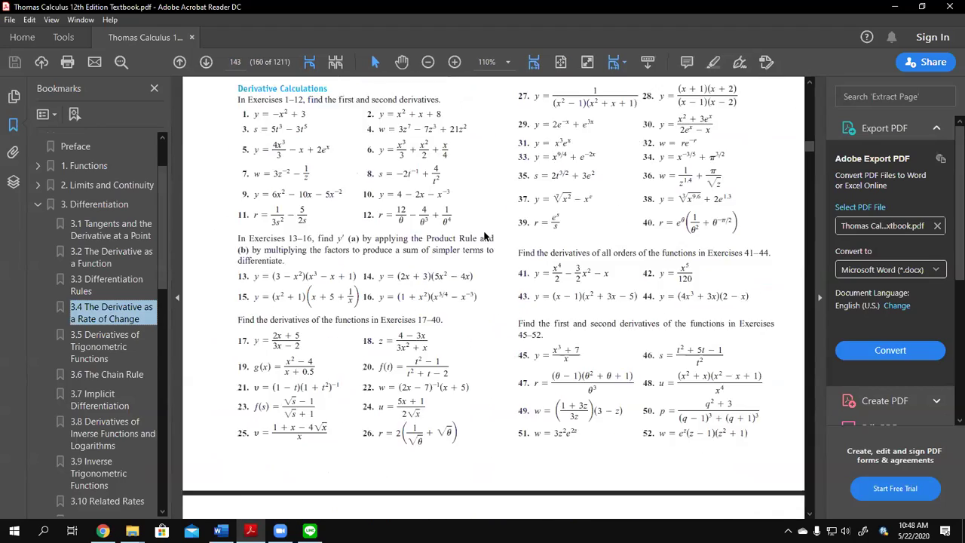
scroll(487, 236, "up", 1)
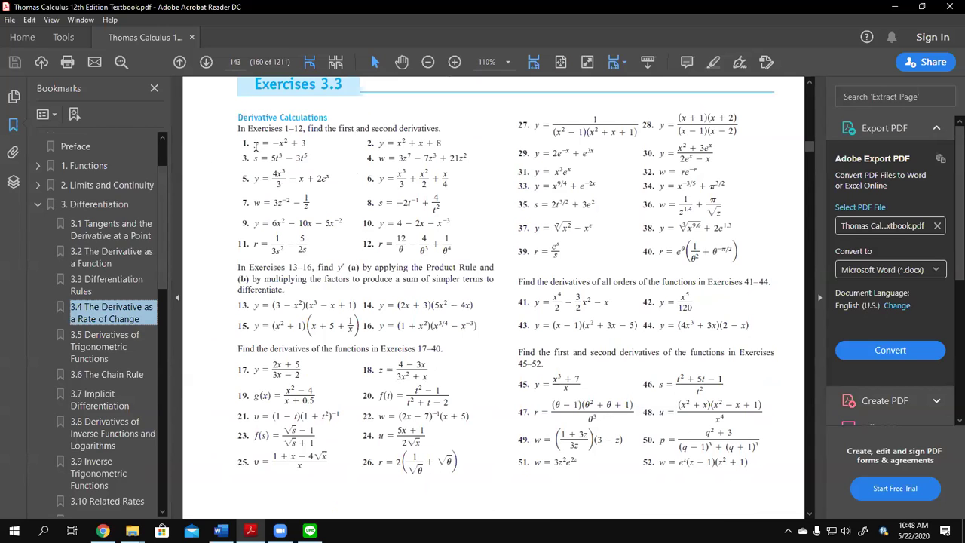
Step: Examine the Exercises 3.3 derivative problems, covering problems 1–12 and those from 13 onward
left_click_drag(254, 145, 466, 249)
left_click(466, 248)
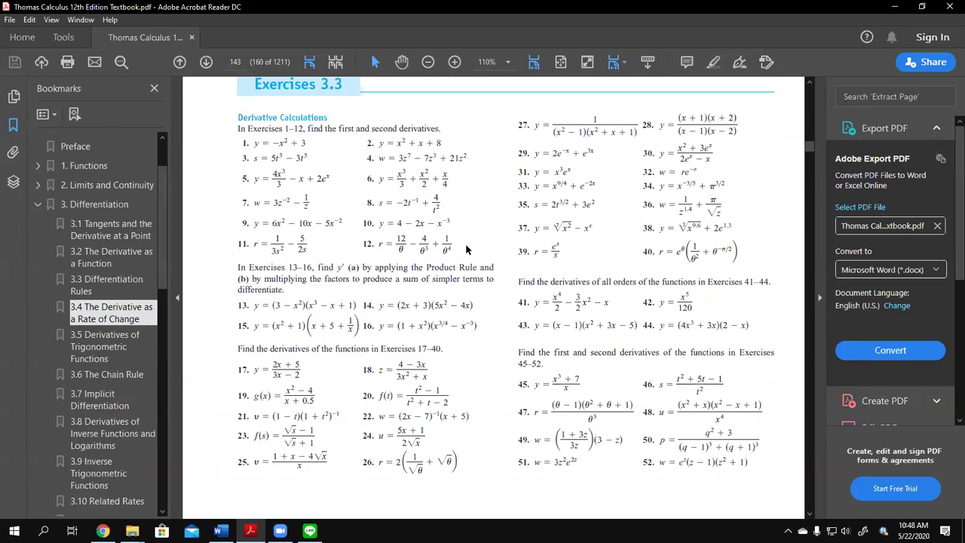
left_click_drag(238, 304, 445, 442)
left_click(444, 441)
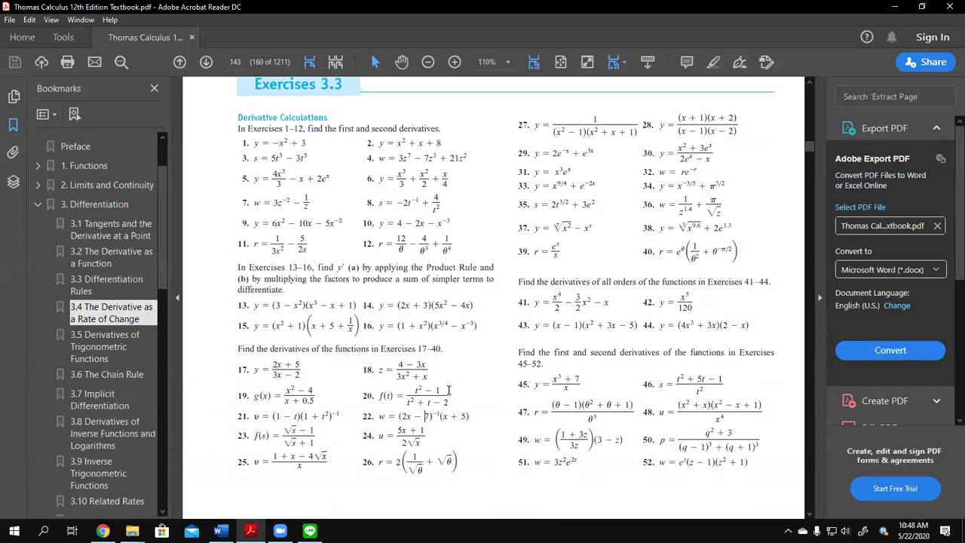